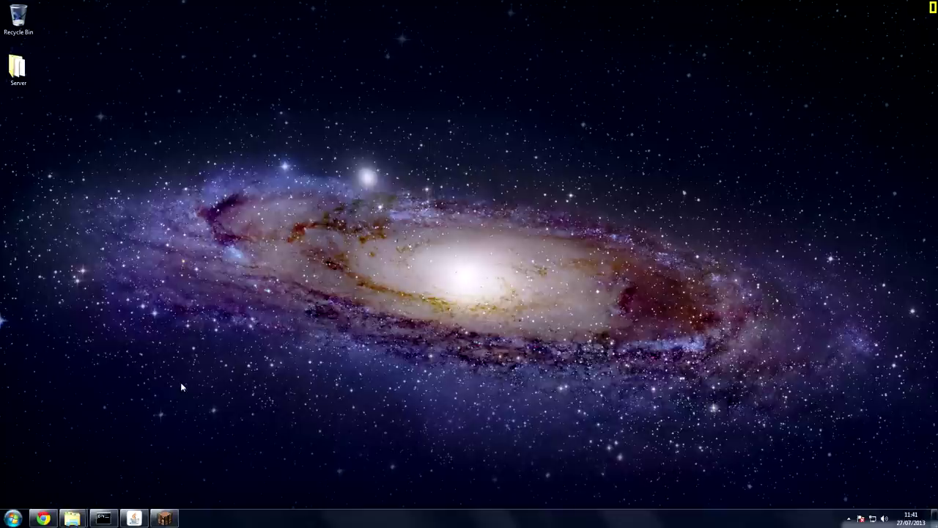
Restore the Minecraft server console and shut it down with the stop command
left_click(132, 519)
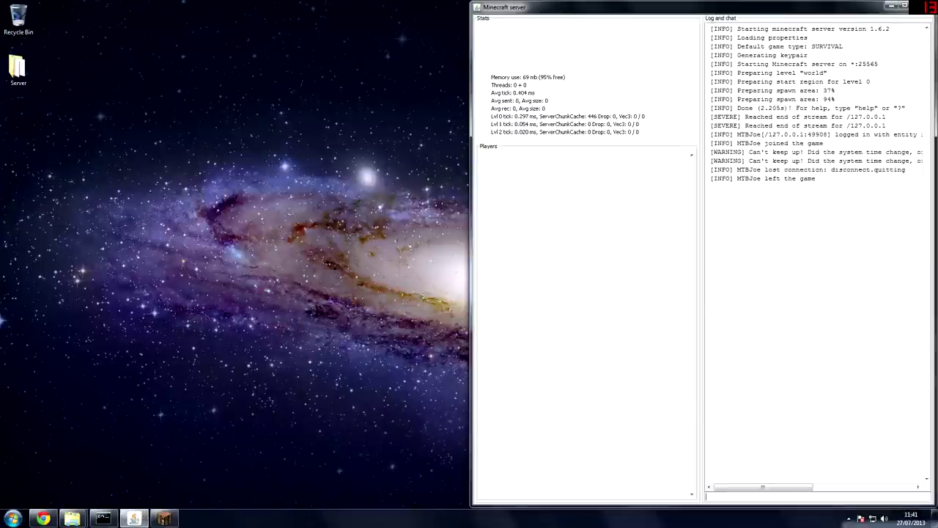
type("stop")
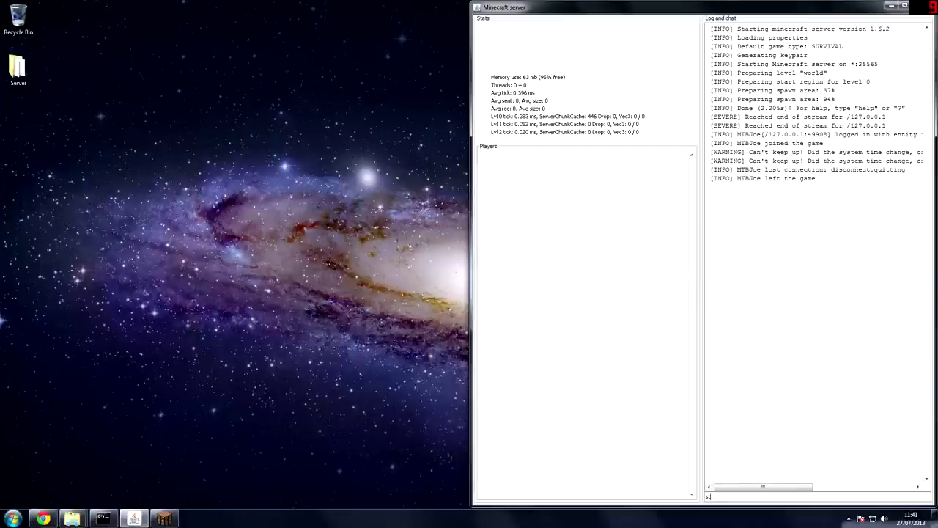
key("Return")
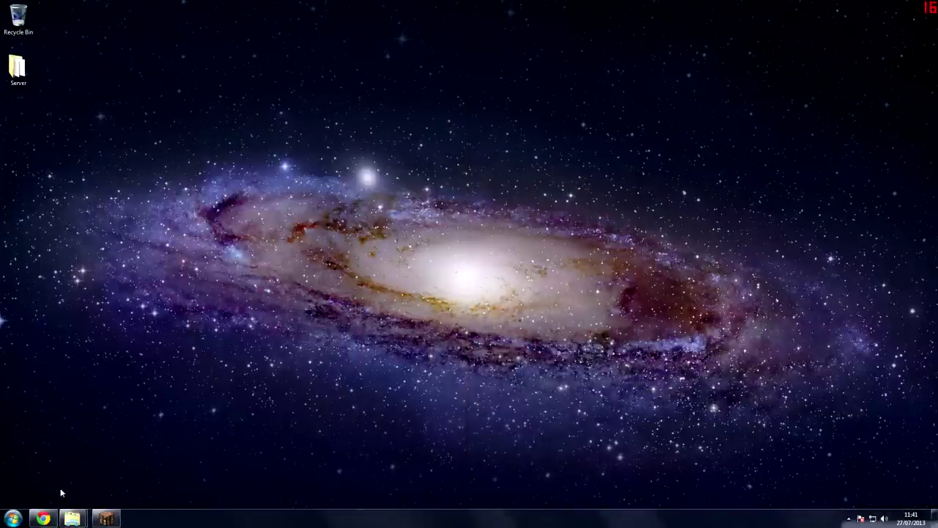
Snap Chrome to the right half and run ipconfig in Command Prompt, showing 192.168.1.75
left_click(56, 520)
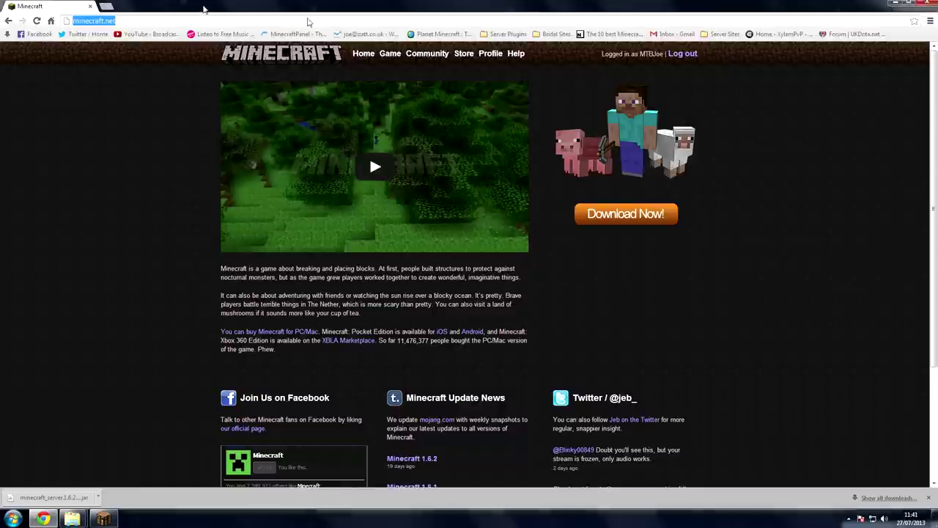
left_click_drag(203, 10, 937, 187)
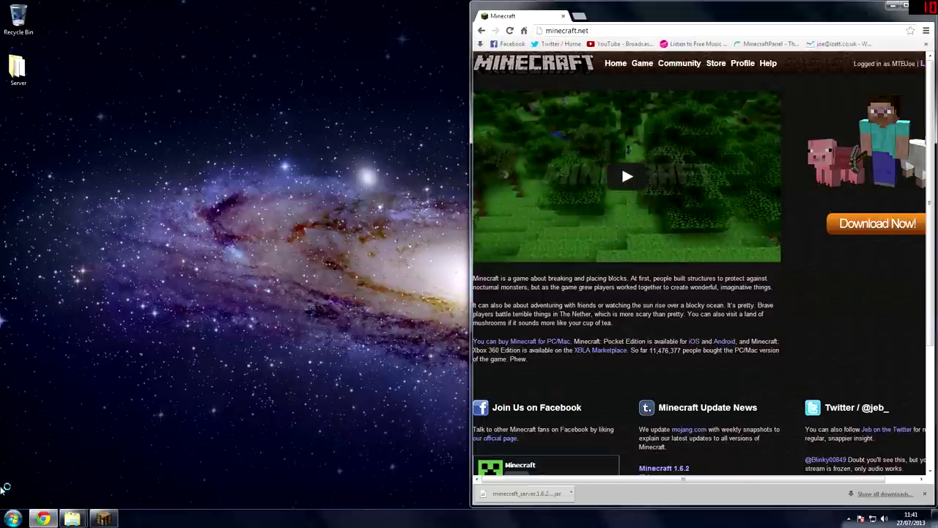
left_click(12, 518)
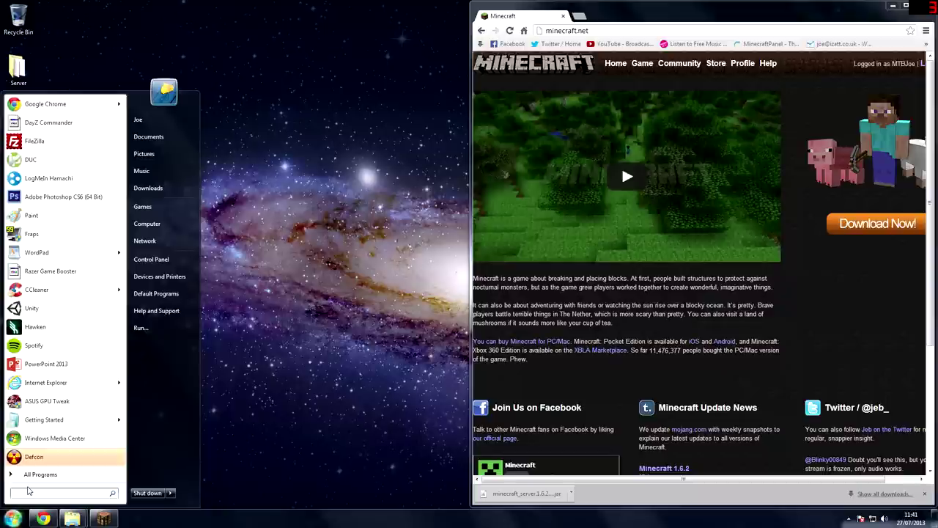
type("cmd")
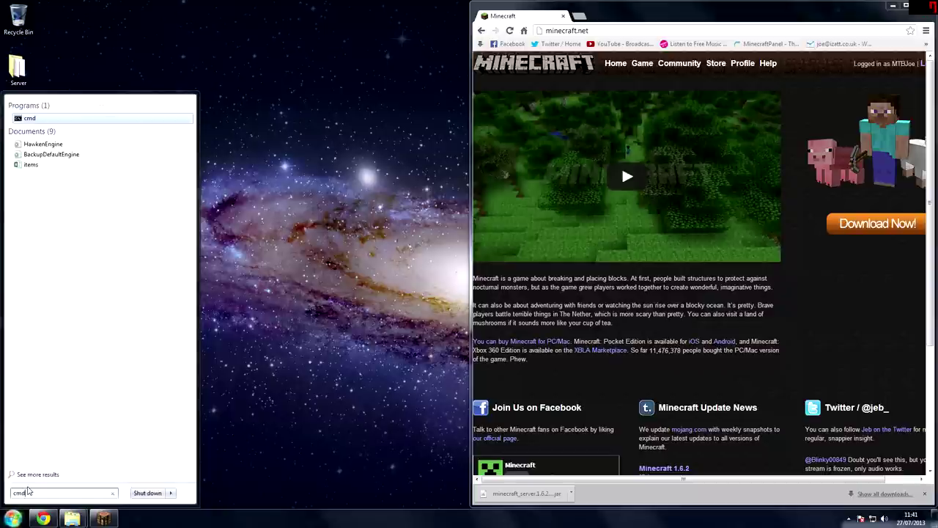
key("Return")
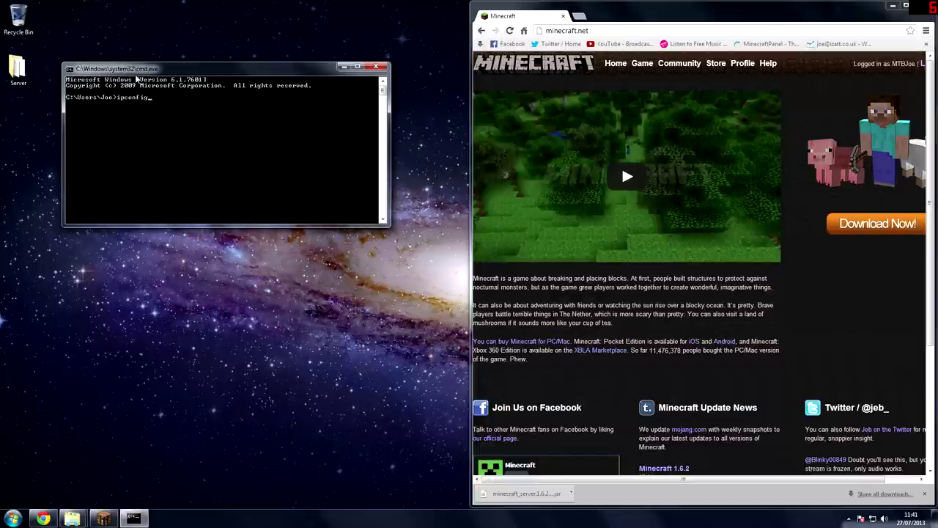
key("Return")
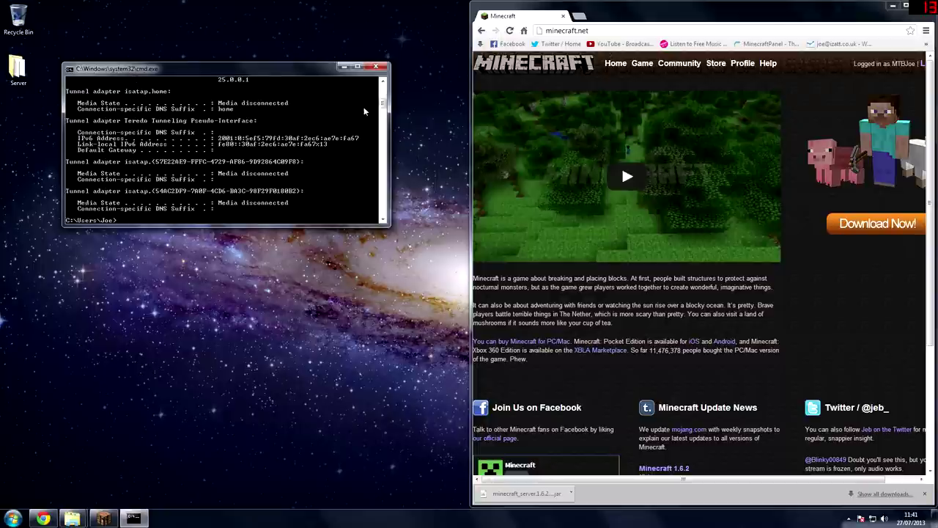
scroll(307, 123, "up", 8)
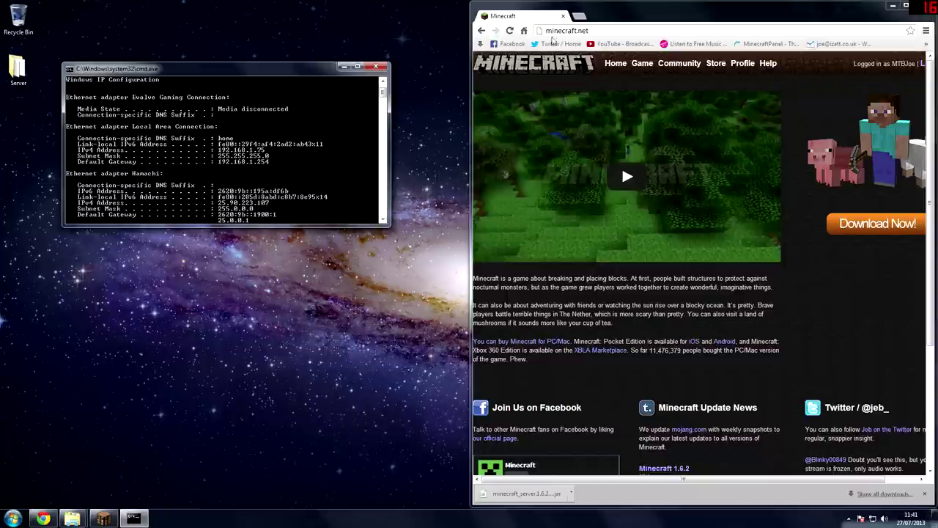
Load the BT Home Hub manager at 192.168.1.254 in a maximized Chrome and open Settings
left_click(553, 30)
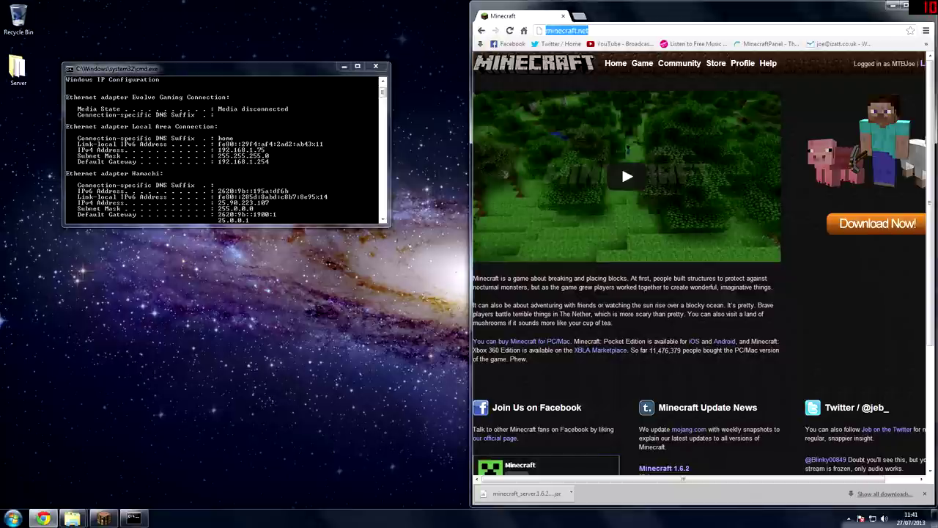
type("192")
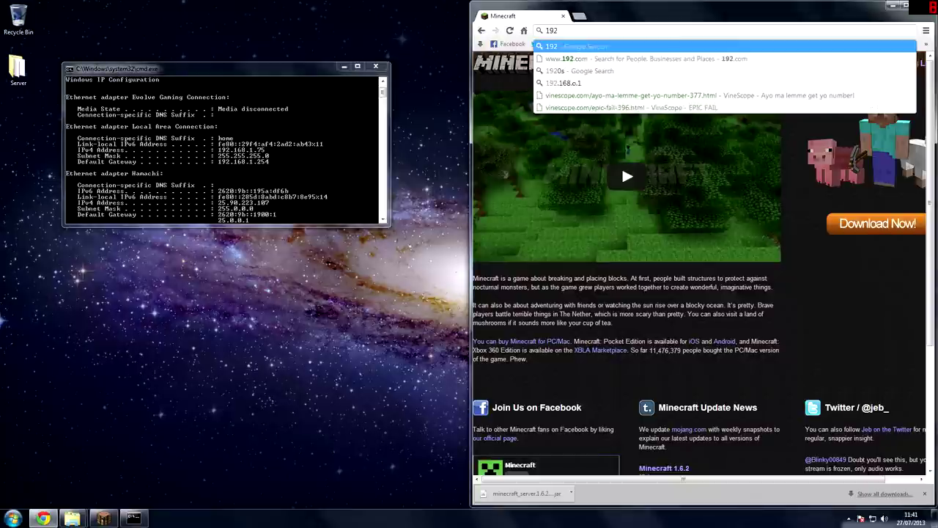
type(".168")
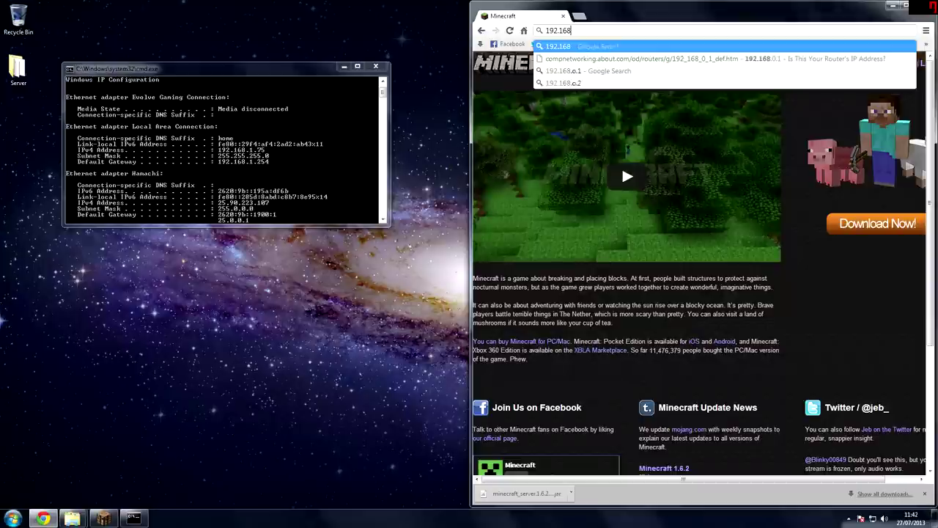
type(".1.25")
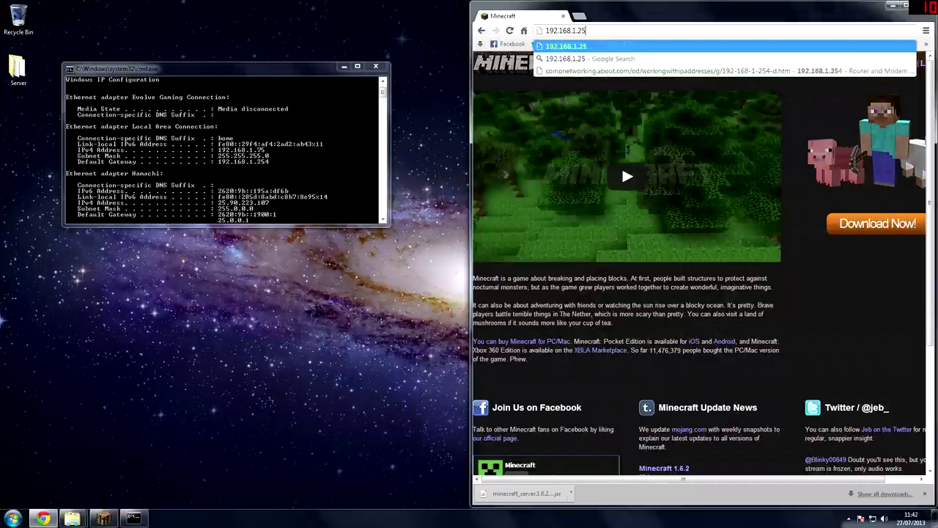
type("4")
key("Return")
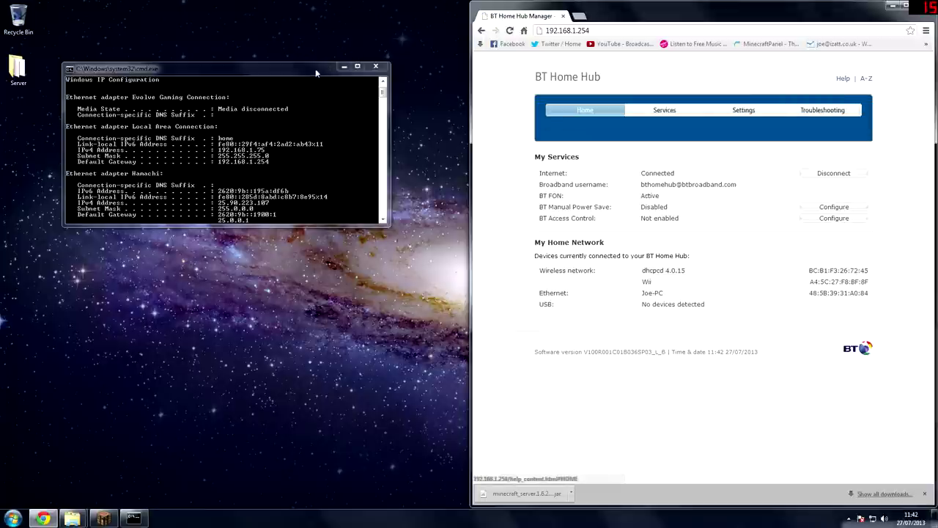
left_click_drag(315, 68, 227, 79)
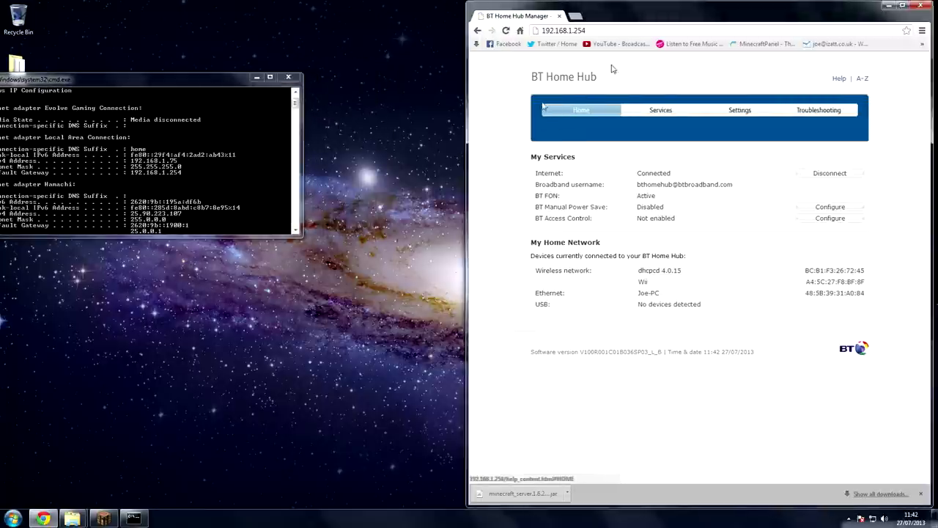
double_click(652, 17)
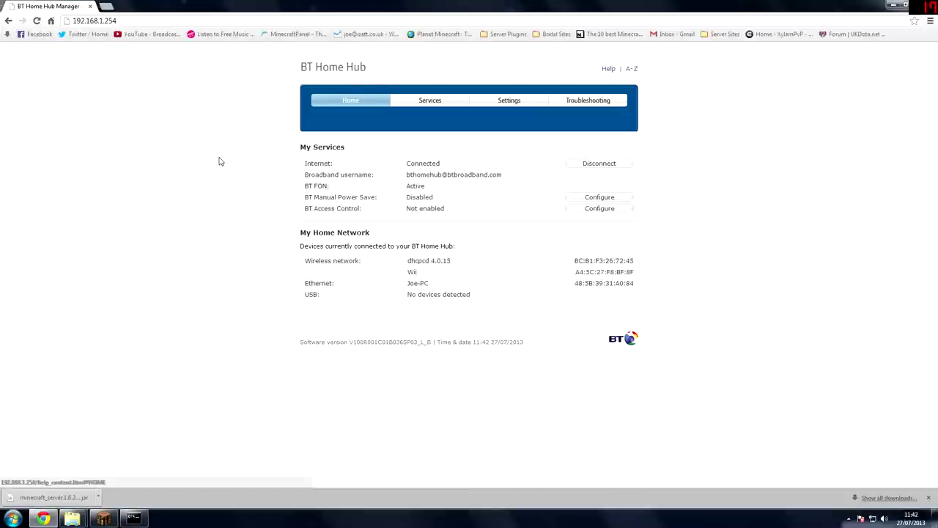
left_click(517, 102)
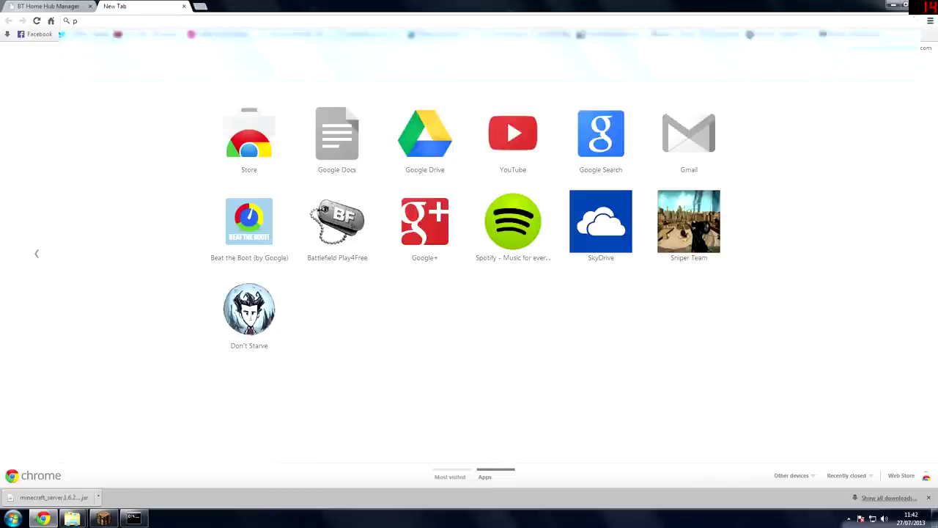
Go to portforward.com and open the BT BTHomeHub2 router guide, dismissing the PFConfig ad
type("orward.com")
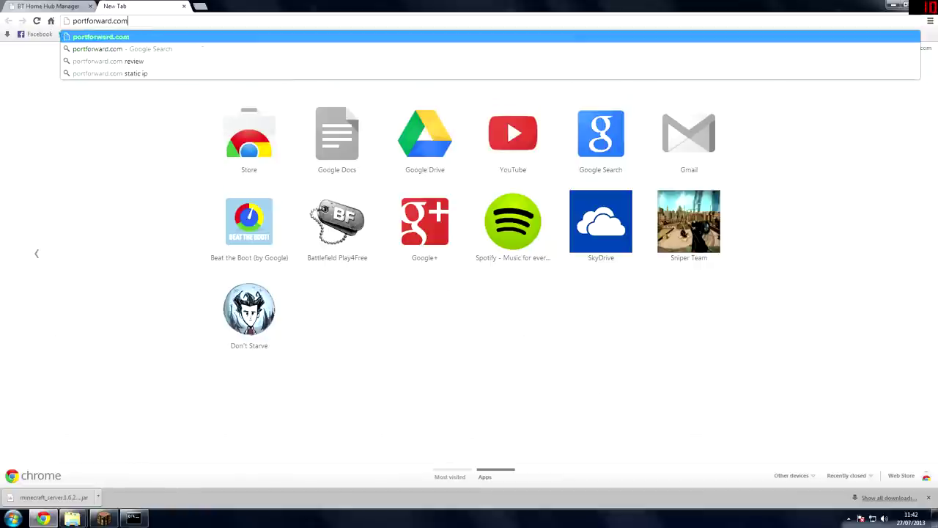
key("Return")
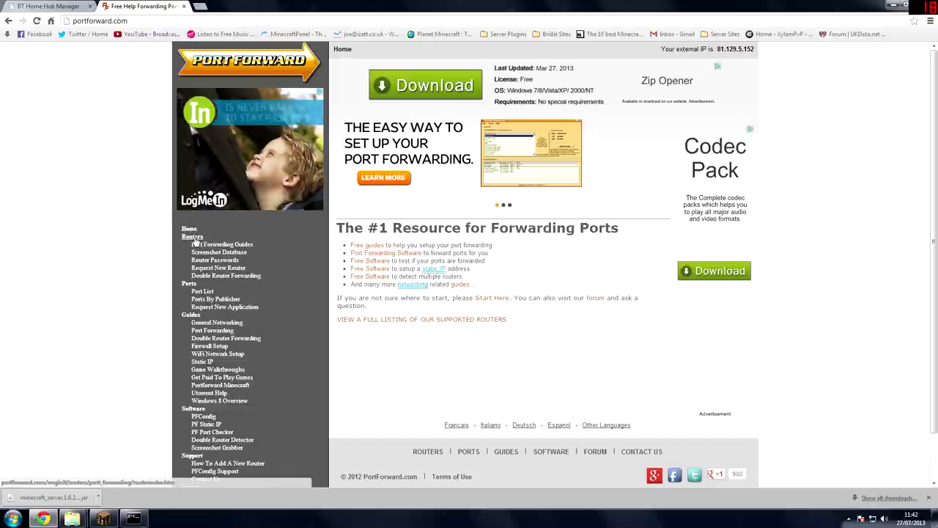
left_click(195, 244)
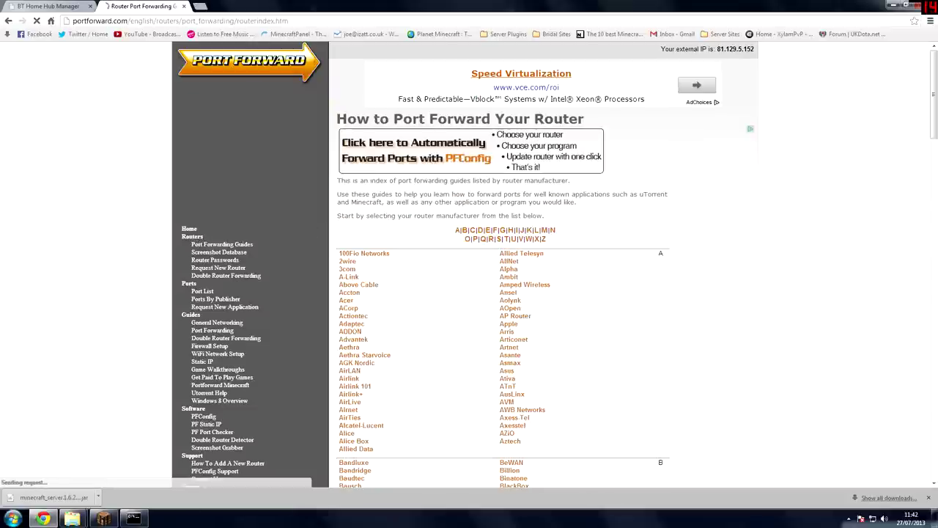
scroll(440, 272, "down", 3)
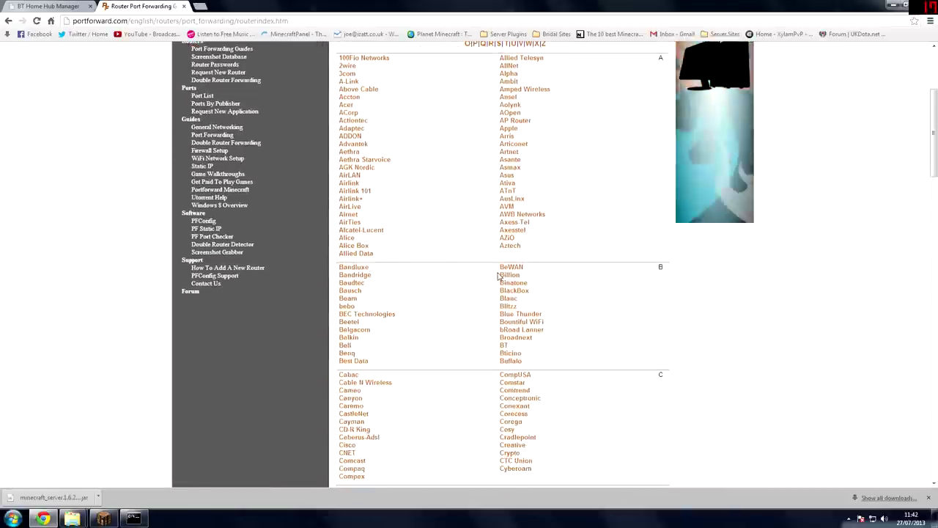
left_click(504, 298)
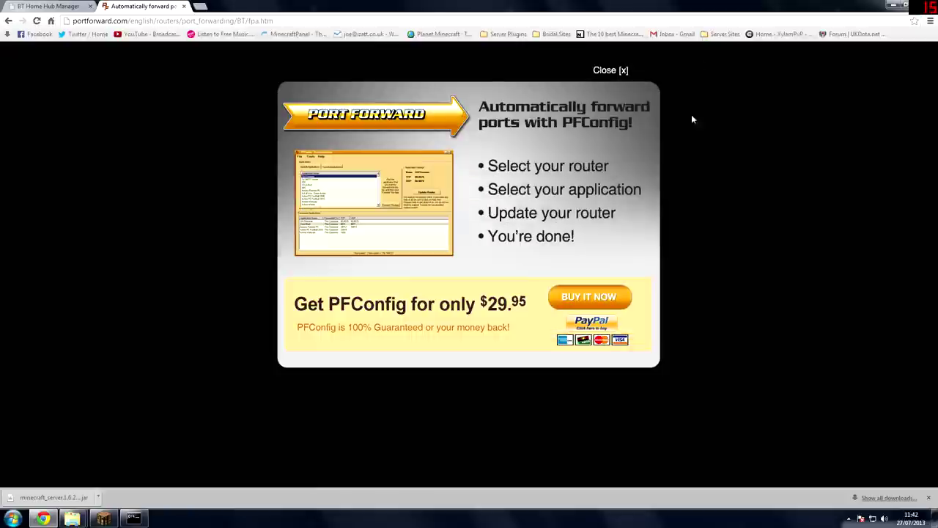
left_click(614, 69)
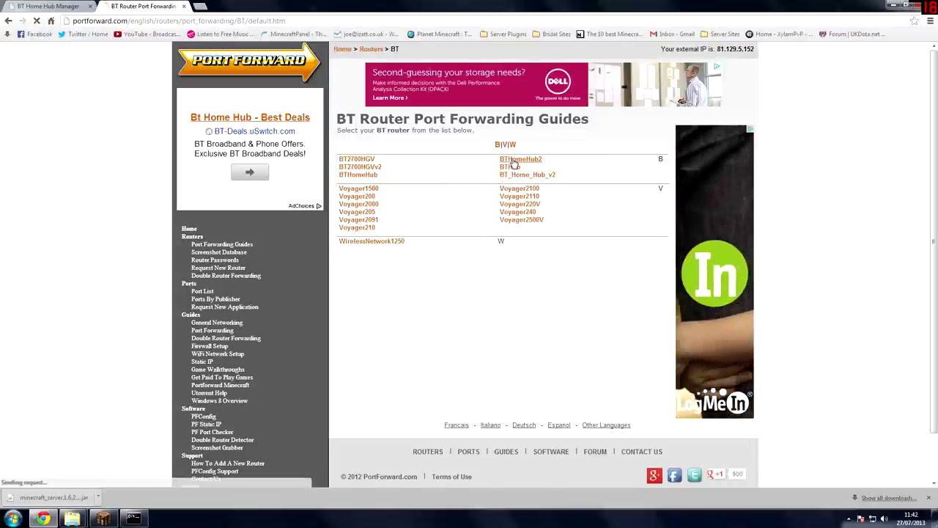
left_click(513, 161)
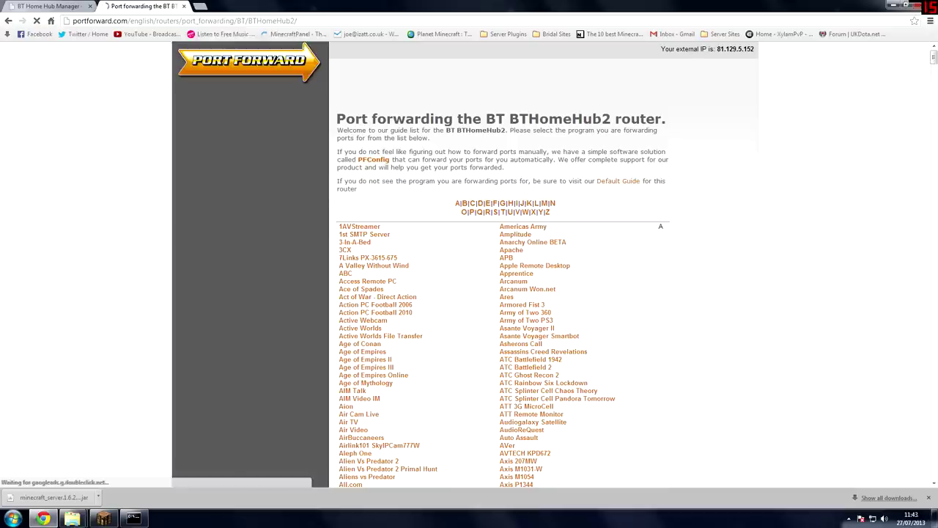
Open the Minecraft Server guide under M and scroll back to its login instructions
left_click(546, 203)
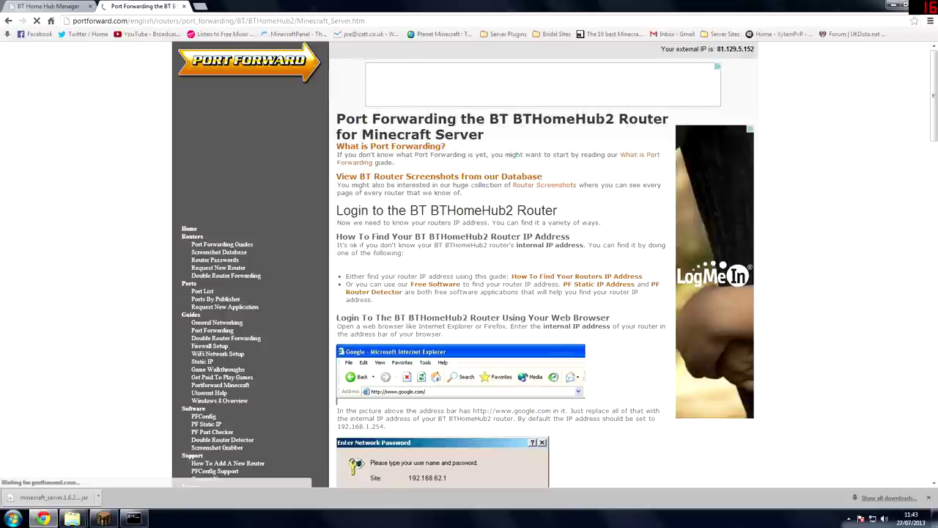
scroll(446, 183, "down", 15)
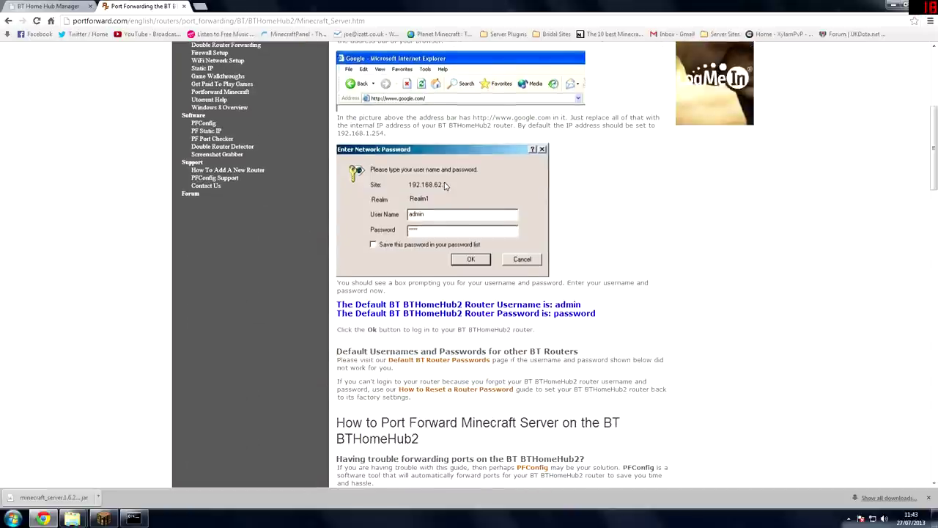
scroll(445, 183, "down", 10)
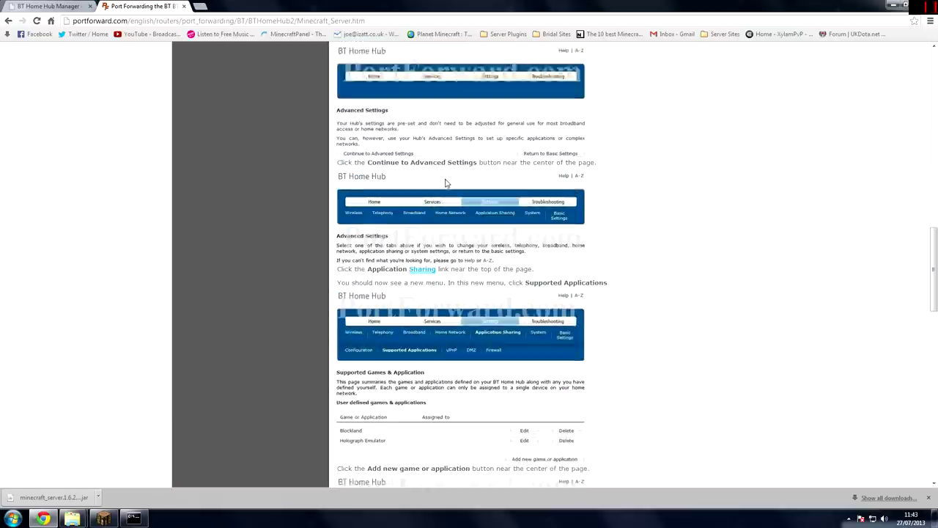
scroll(445, 186, "down", 5)
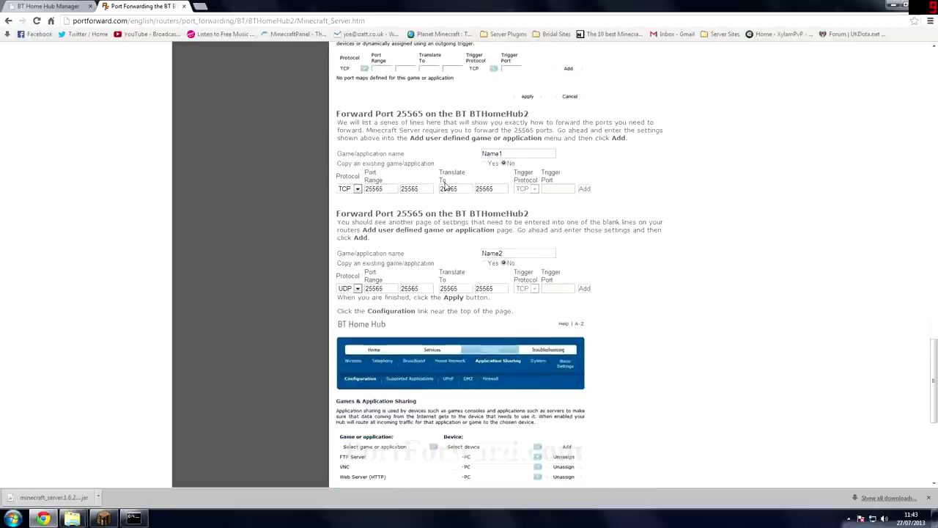
scroll(467, 172, "up", 6)
scroll(468, 172, "up", 20)
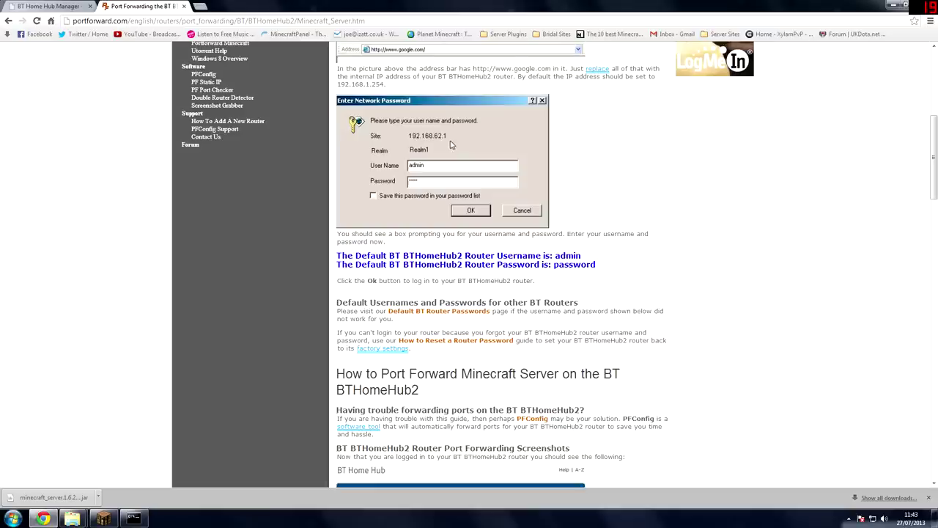
In Advanced Settings > Port Forwarding, un-assign MinecraftServer from the PC and confirm
left_click(43, 6)
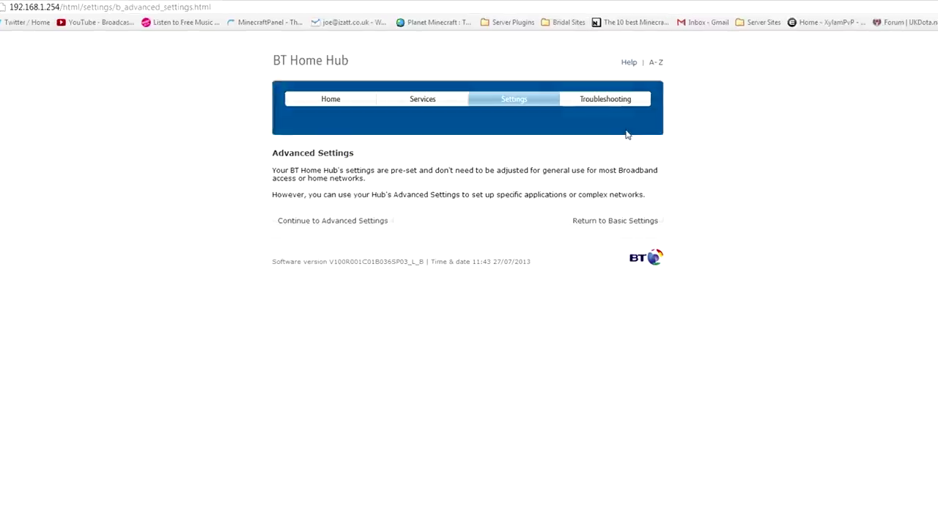
left_click(377, 221)
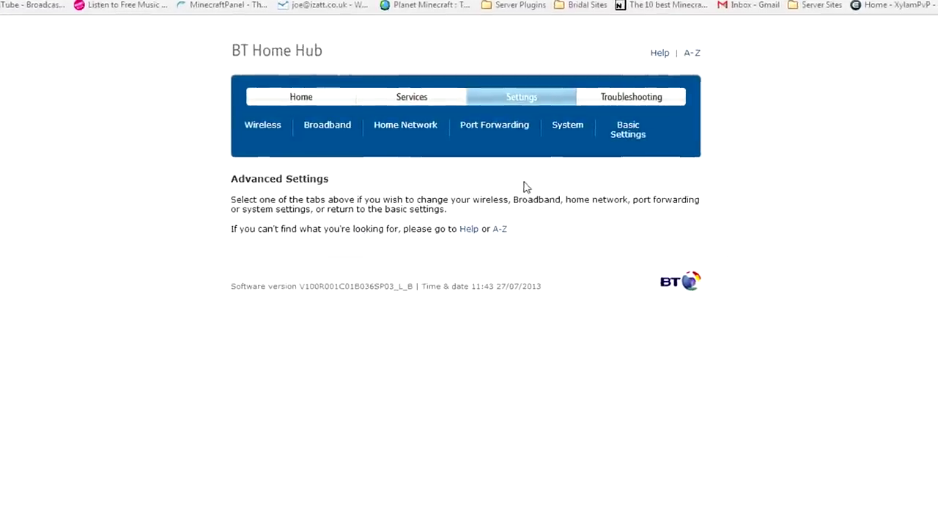
left_click(493, 130)
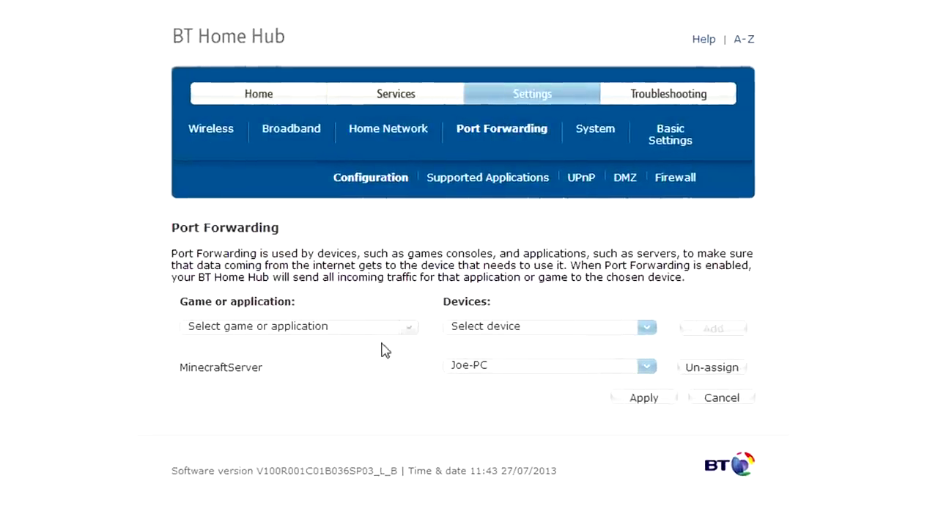
left_click(711, 368)
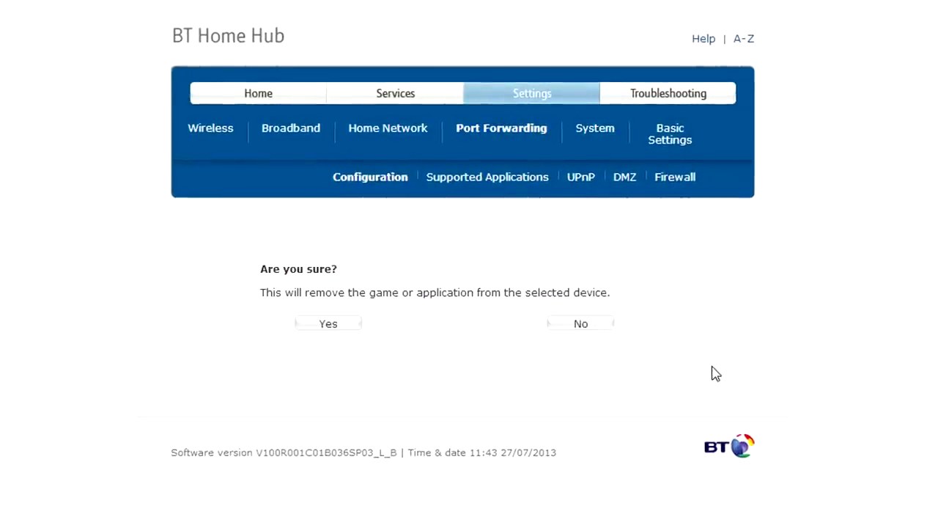
left_click(325, 333)
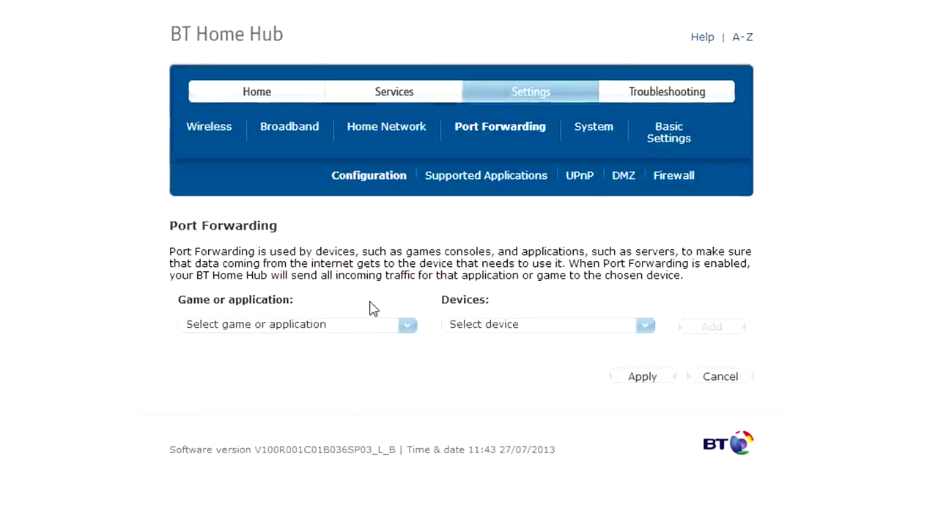
Browse the games and devices dropdowns, then close the device list without choosing anything
left_click(362, 327)
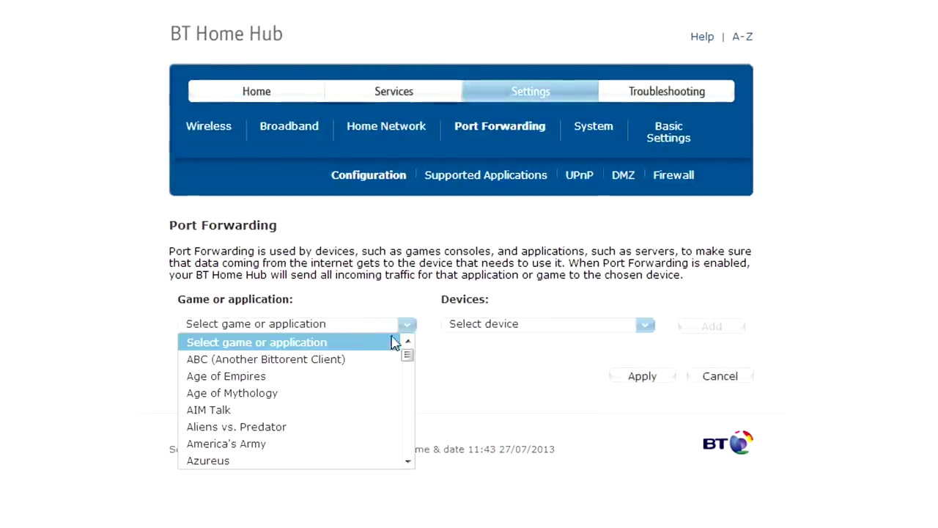
left_click_drag(408, 356, 415, 330)
left_click(477, 328)
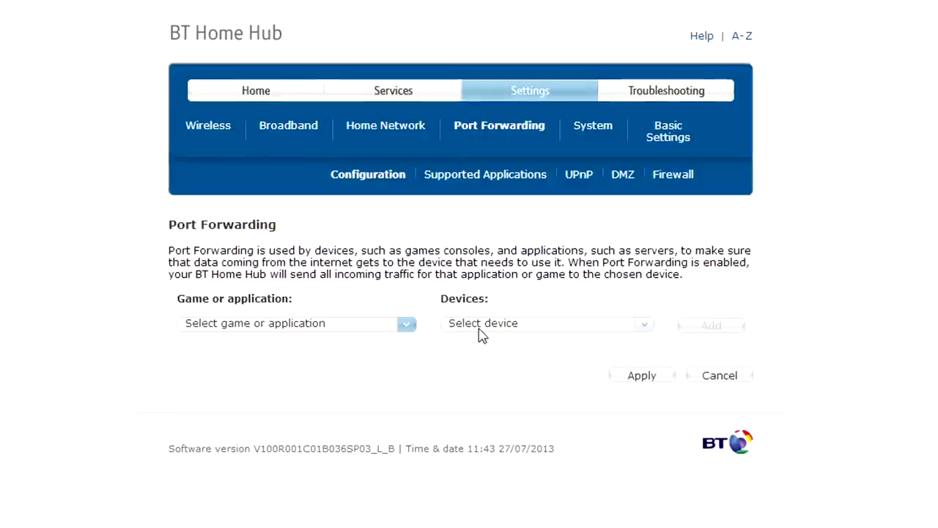
left_click(477, 328)
scroll(483, 389, "down", 5)
left_click(594, 249)
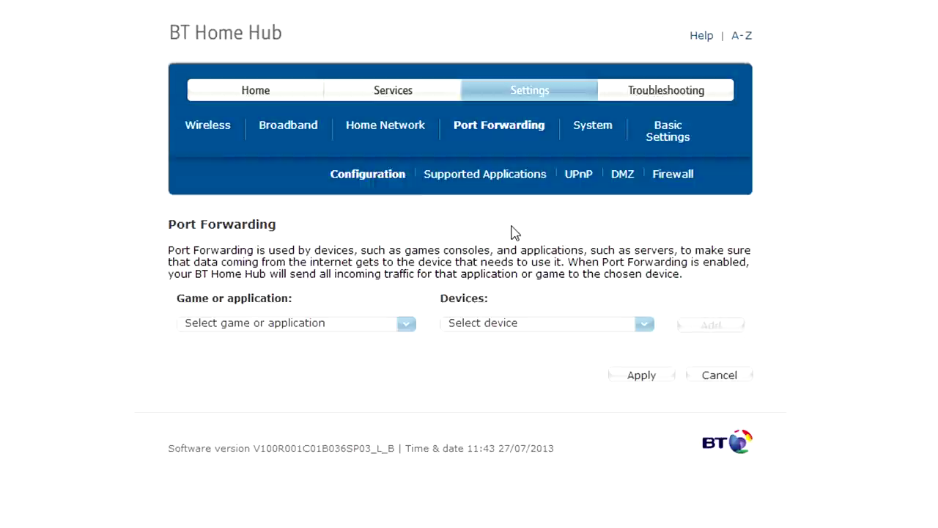
Delete the user-defined MinecraftServer entry from Supported Applications, confirming with Yes
left_click(541, 183)
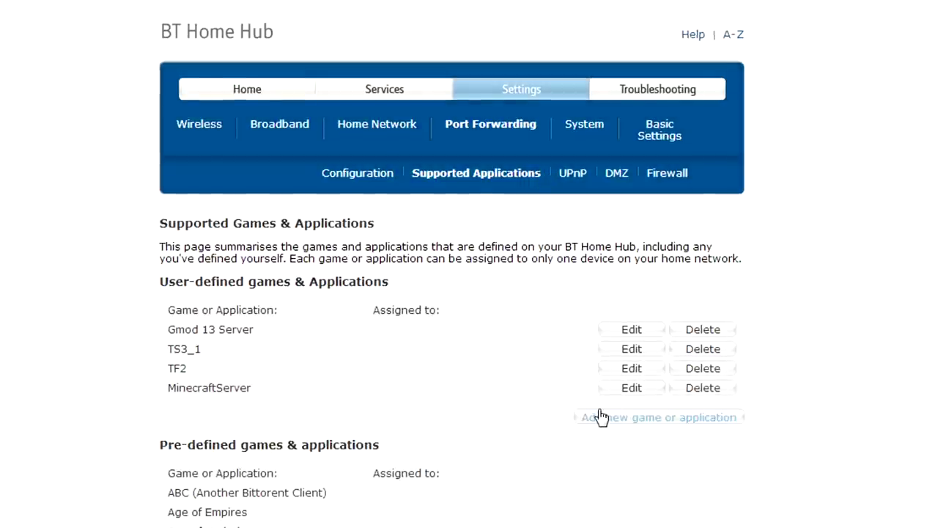
left_click_drag(686, 388, 691, 396)
left_click(693, 400)
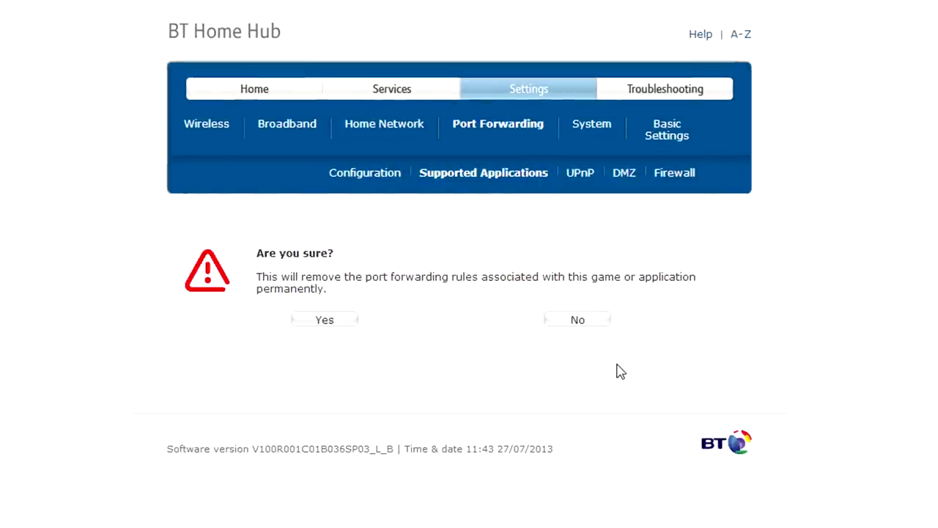
left_click(327, 321)
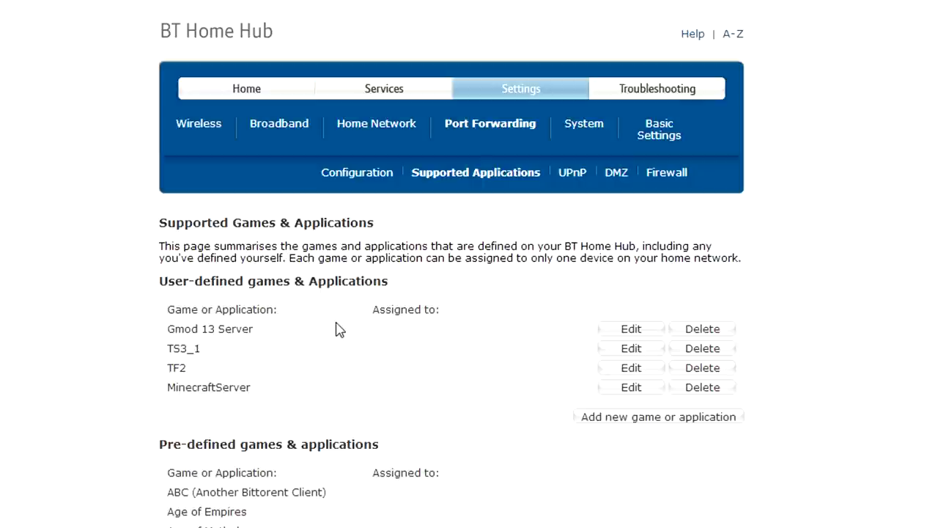
left_click(602, 433)
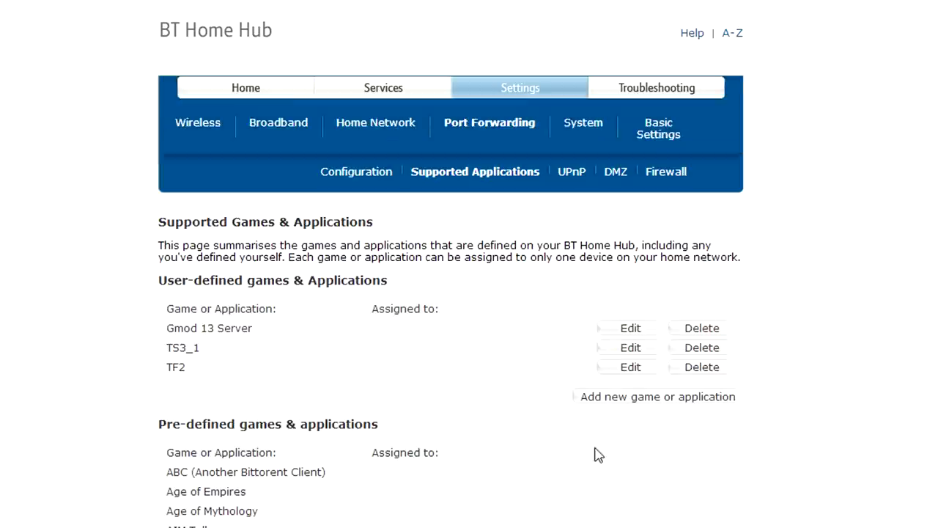
Start a new application named 'Minecraft Server' with TCP as the protocol
left_click(603, 399)
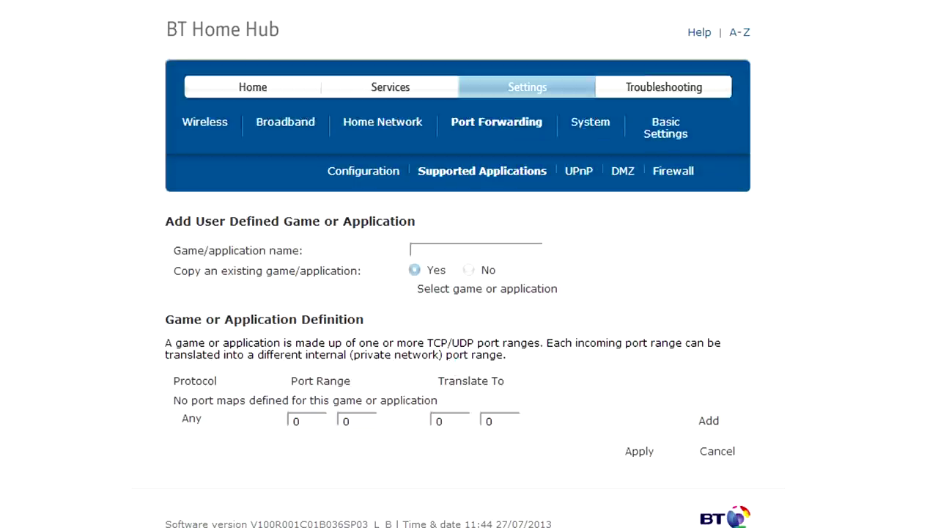
left_click(448, 248)
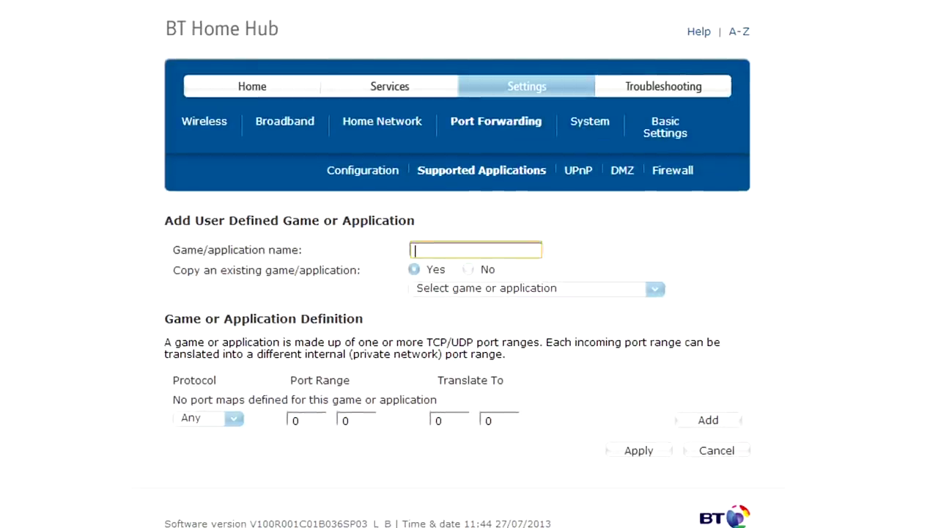
type("Minecraft")
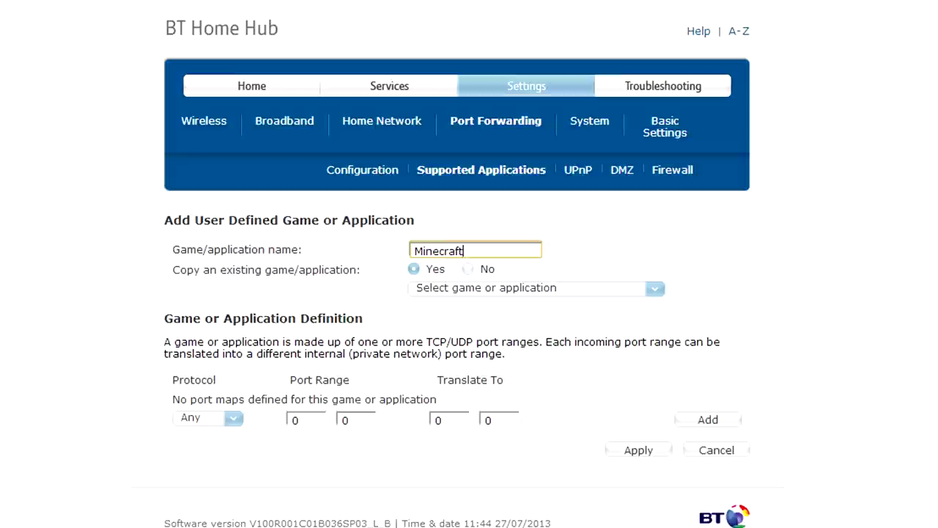
type(" Server")
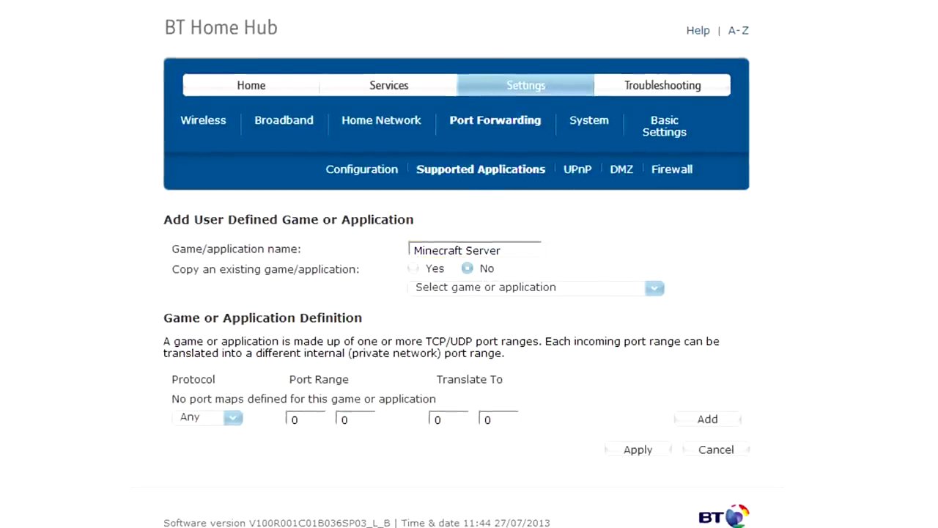
left_click(215, 423)
key("Down")
key("Return")
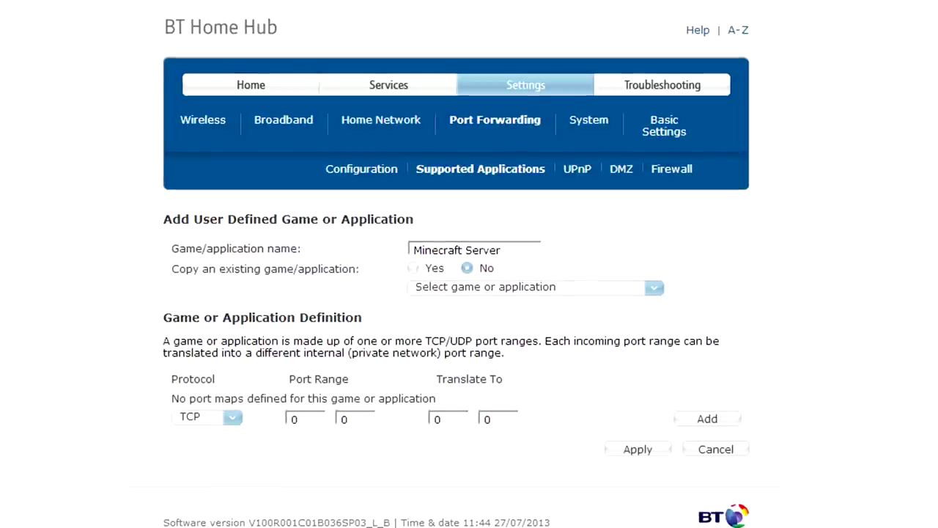
left_click(233, 424)
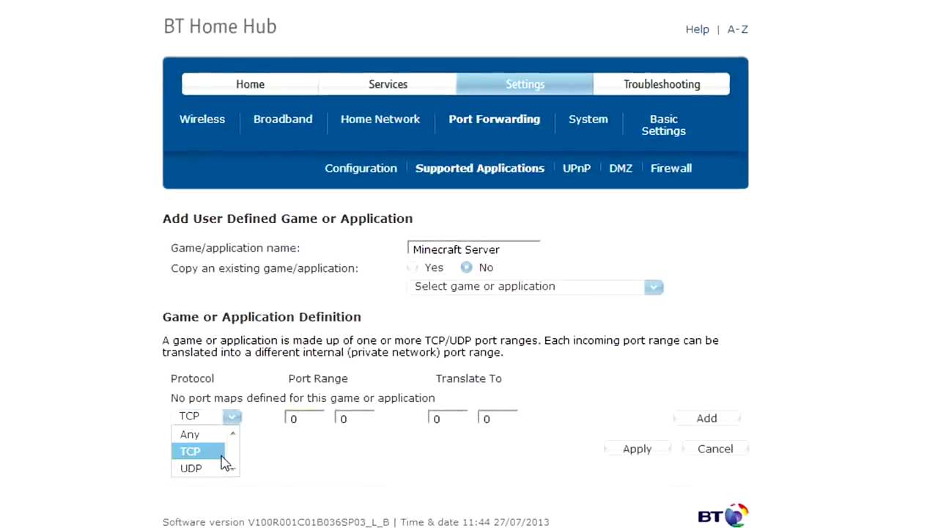
left_click(196, 453)
Enter port range 25565–25565 translated to 25565–25565, correcting the mistyped last port
key("Tab")
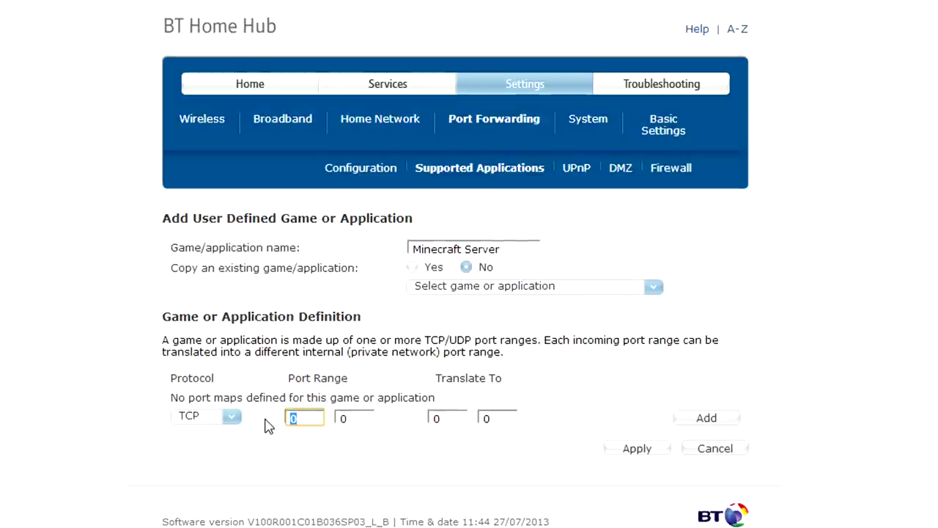
type("25565")
key("Tab")
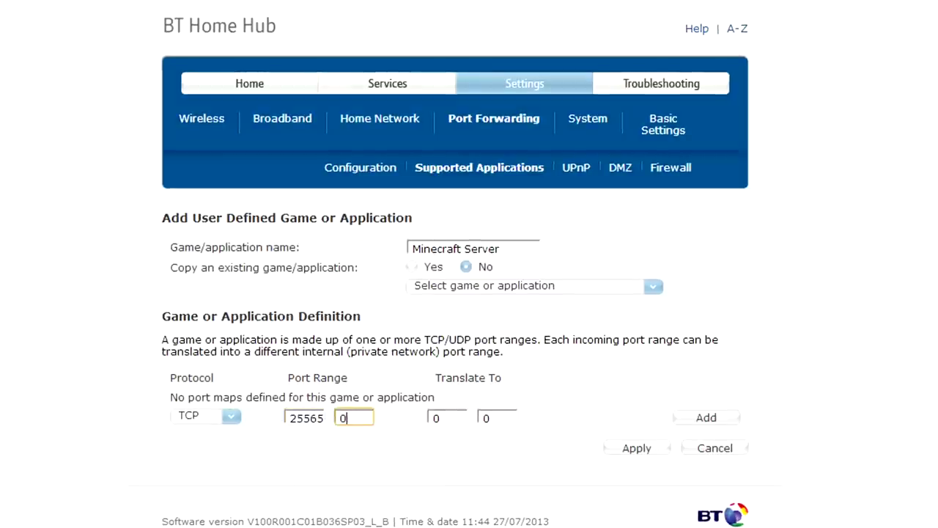
type("25565")
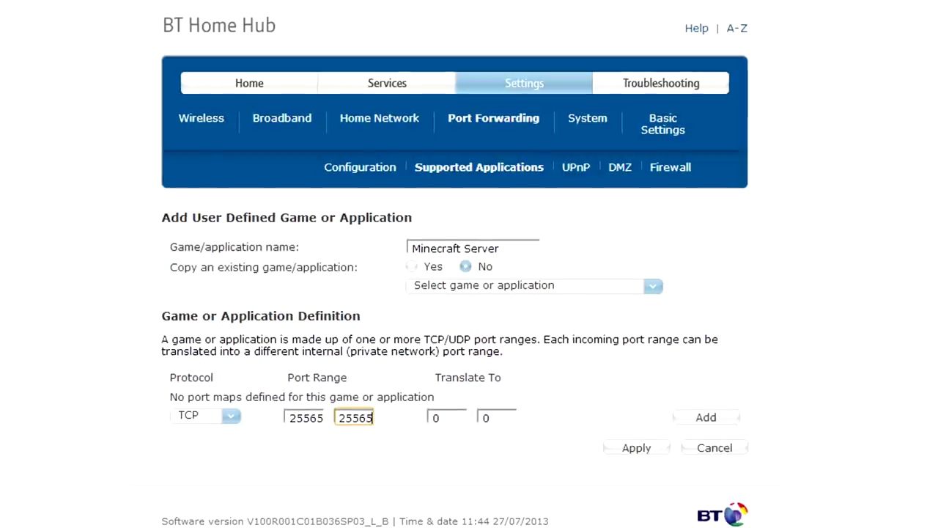
key("Tab")
type("25565")
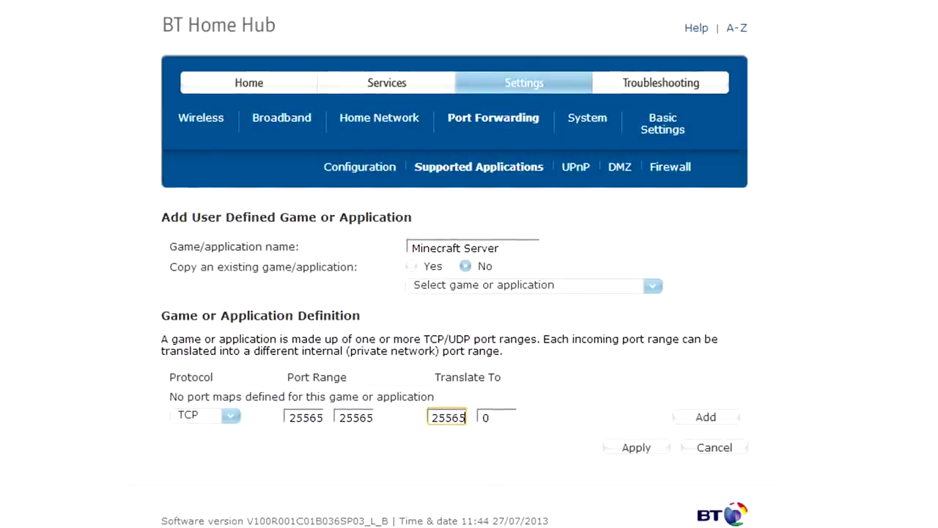
key("Tab")
type("2566")
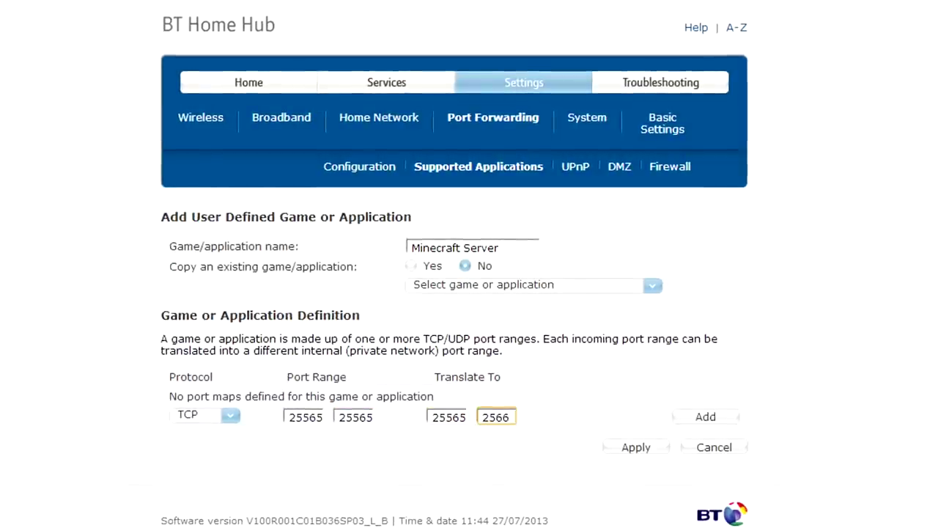
key("BackSpace")
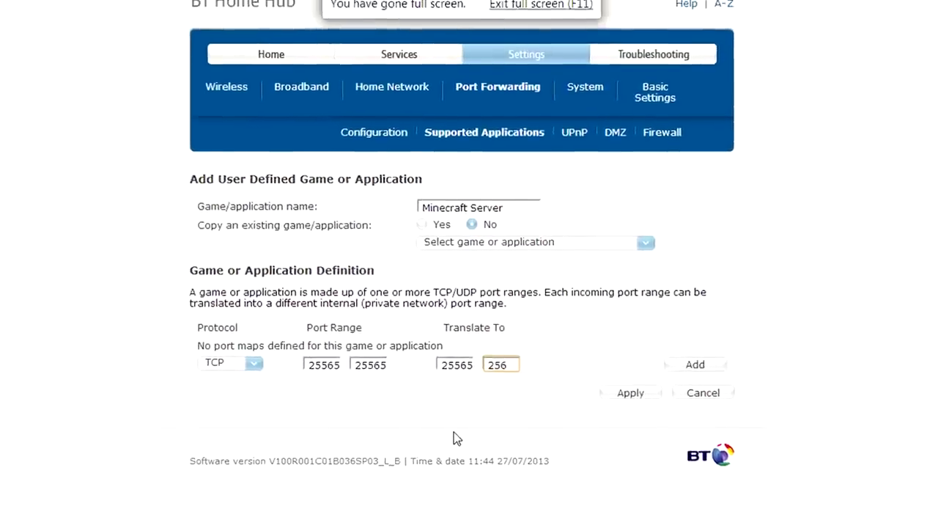
key("BackSpace")
type("565")
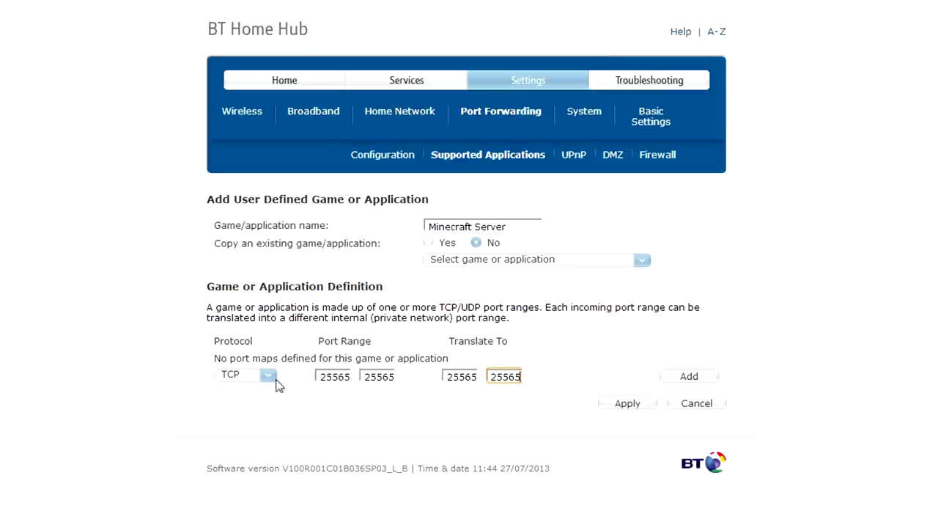
Switch the protocol to UDP and then back to TCP
left_click(277, 383)
left_click(245, 420)
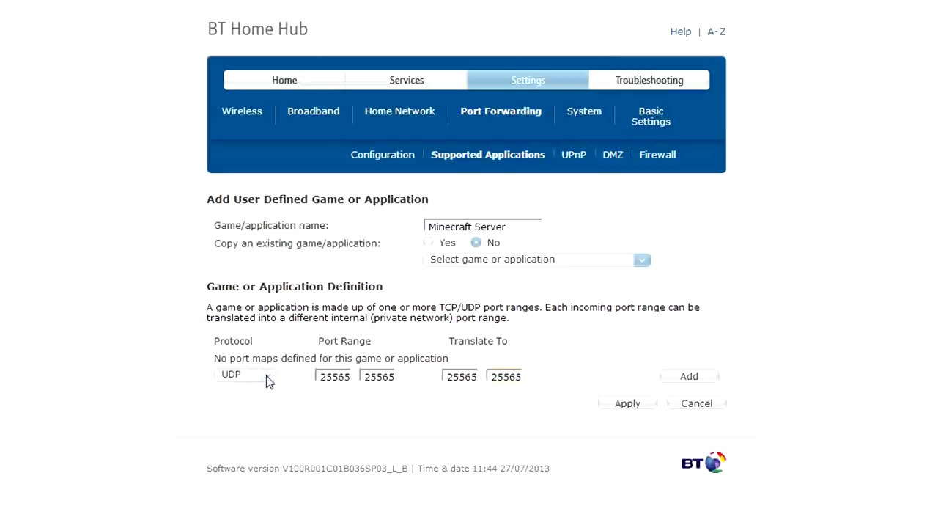
left_click(266, 375)
left_click(231, 406)
Add the TCP 25565 port map, then begin a UDP map with port 25565
left_click(678, 380)
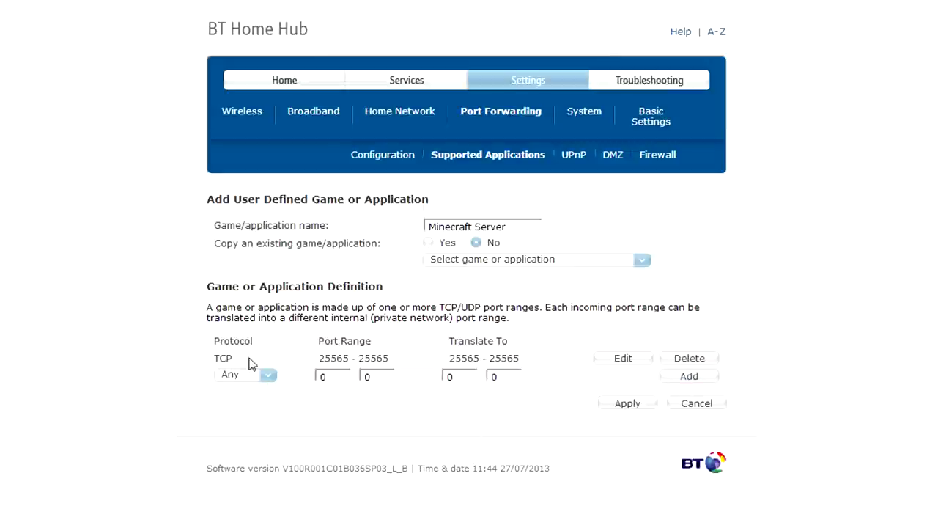
left_click(243, 378)
left_click(229, 421)
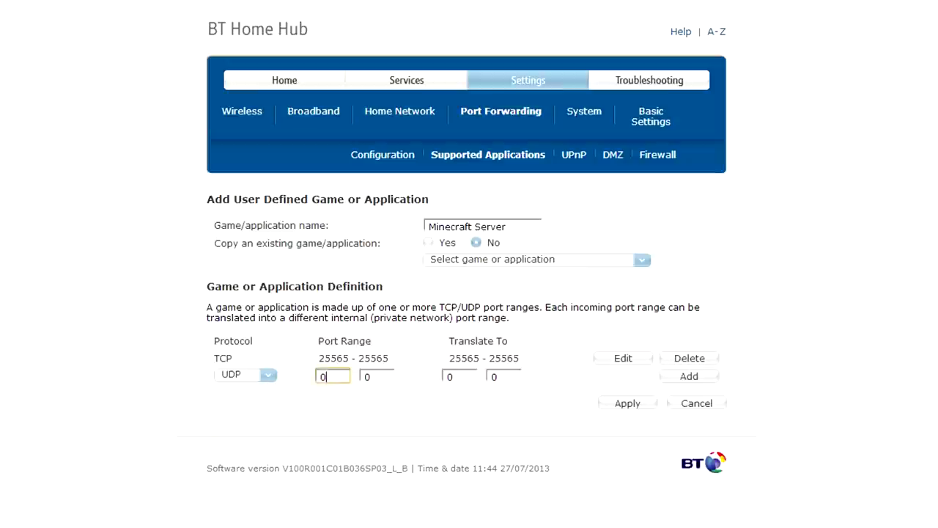
type("25565")
key("Tab")
key("Tab")
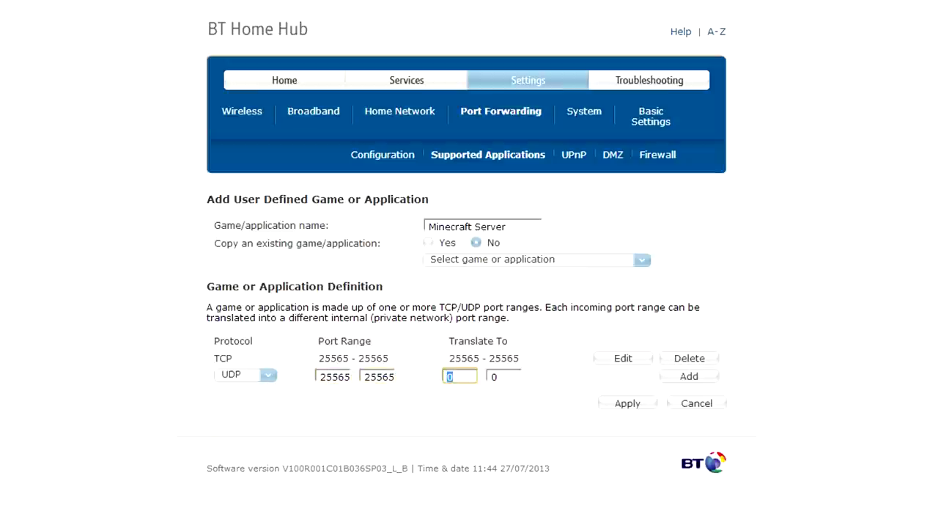
left_click(491, 377)
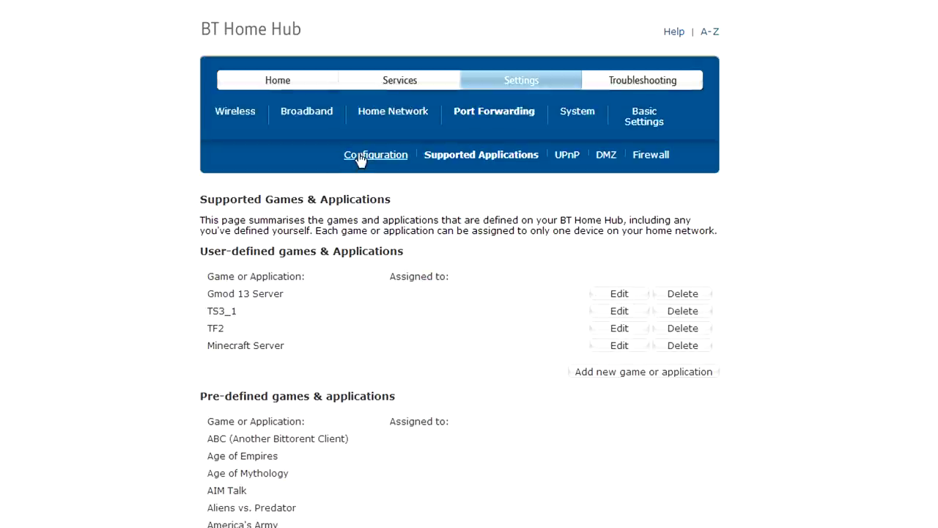
Assign Minecraft Server to the user's PC in Port Forwarding configuration and apply the change
left_click(359, 157)
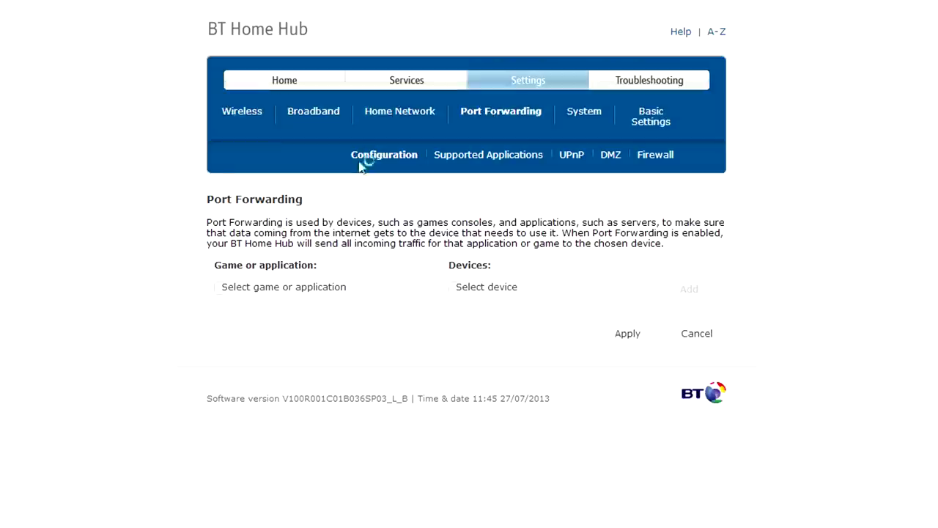
left_click(320, 288)
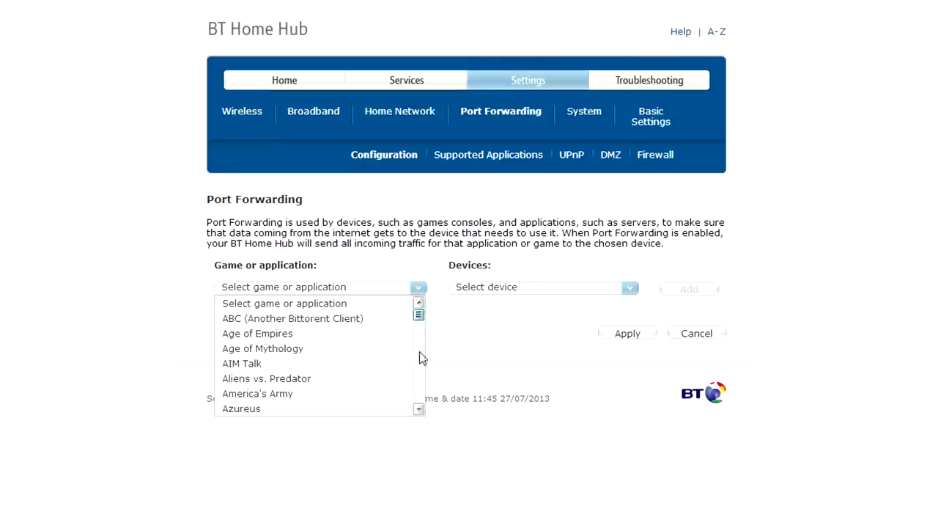
left_click_drag(419, 351, 410, 429)
left_click(349, 410)
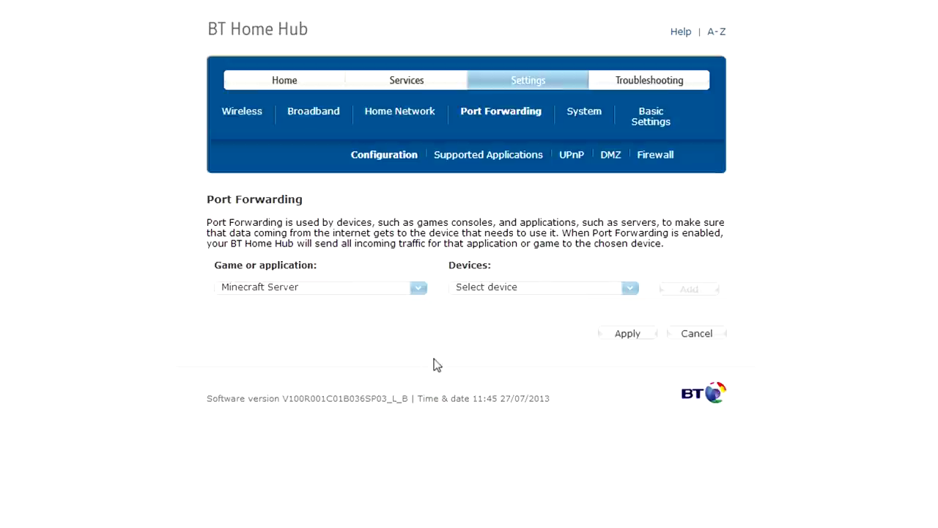
left_click(505, 286)
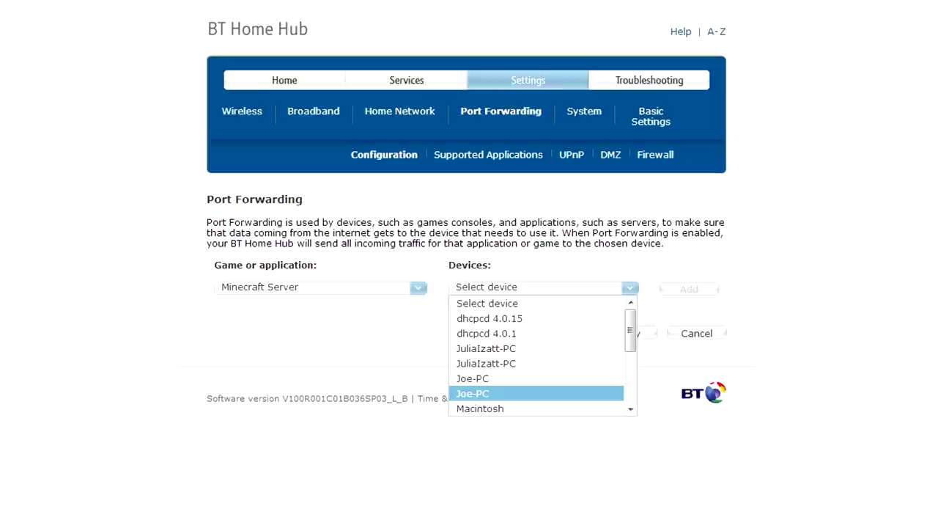
left_click(527, 393)
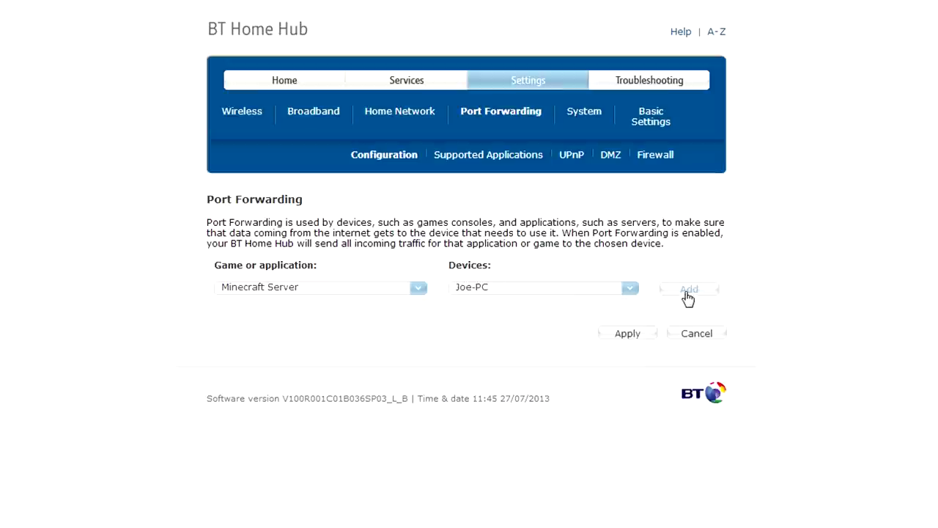
left_click(636, 334)
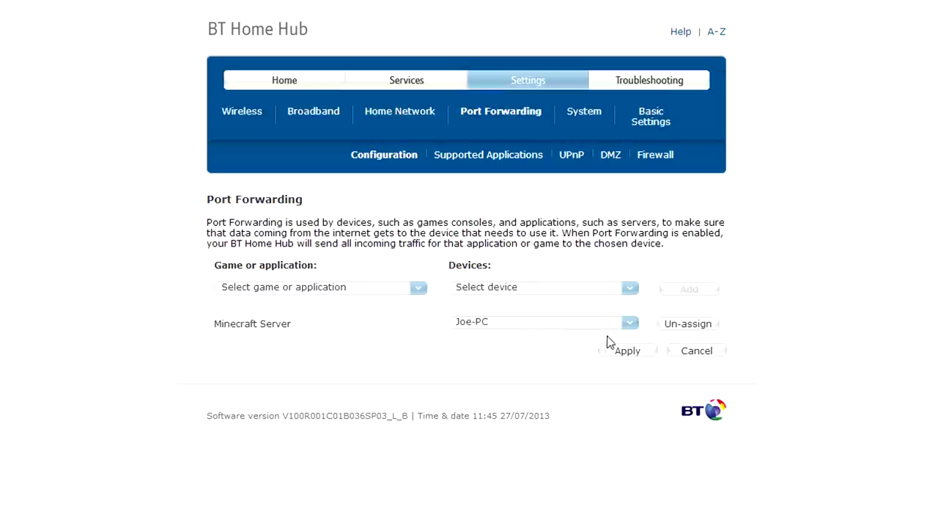
left_click(627, 358)
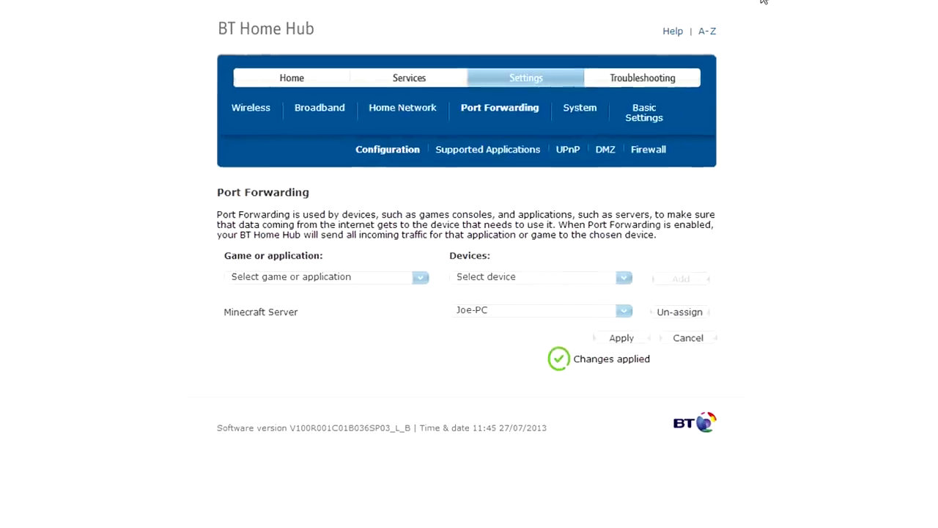
Exit full screen, close the PortForward.com guide tab and open a new tab
key("F11")
left_click(546, 30)
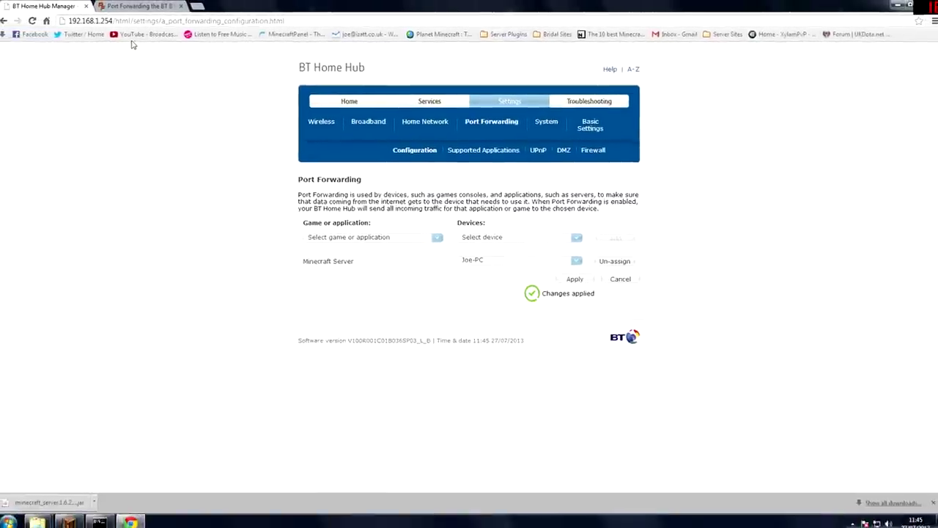
left_click(181, 7)
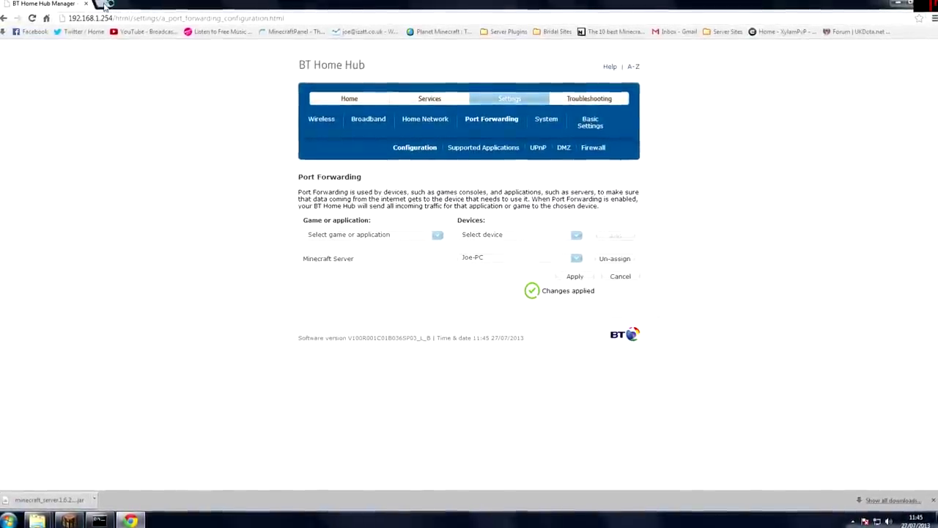
left_click(113, 7)
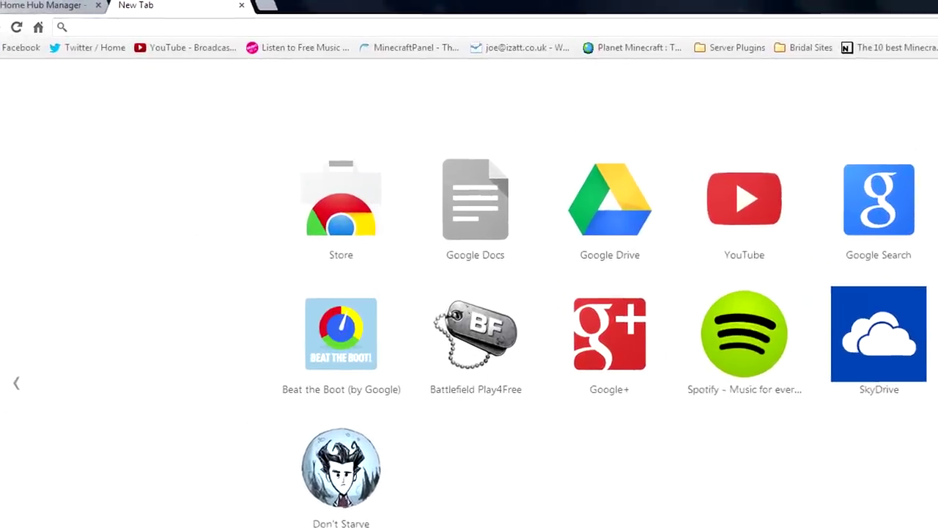
type("my ip")
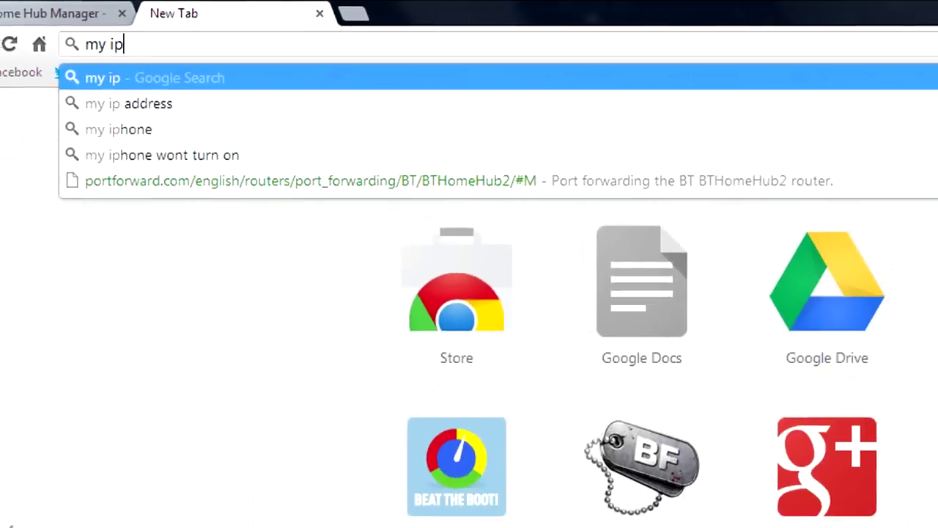
key("Return")
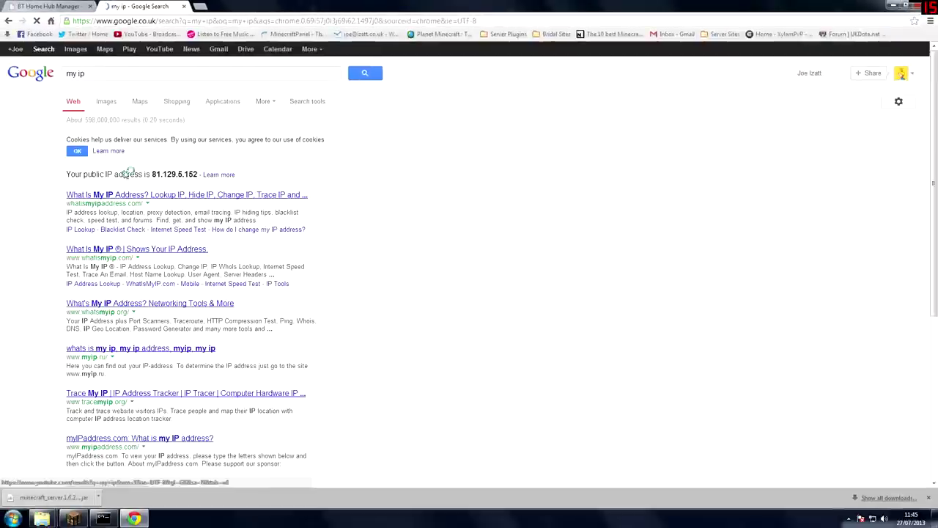
left_click_drag(160, 174, 197, 174)
key("ctrl+c")
left_click(103, 518)
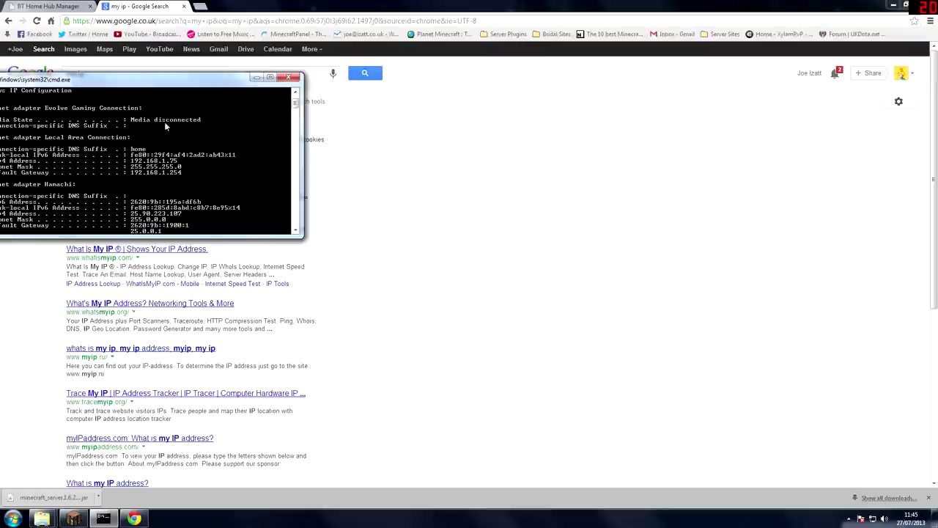
left_click_drag(148, 85, 174, 100)
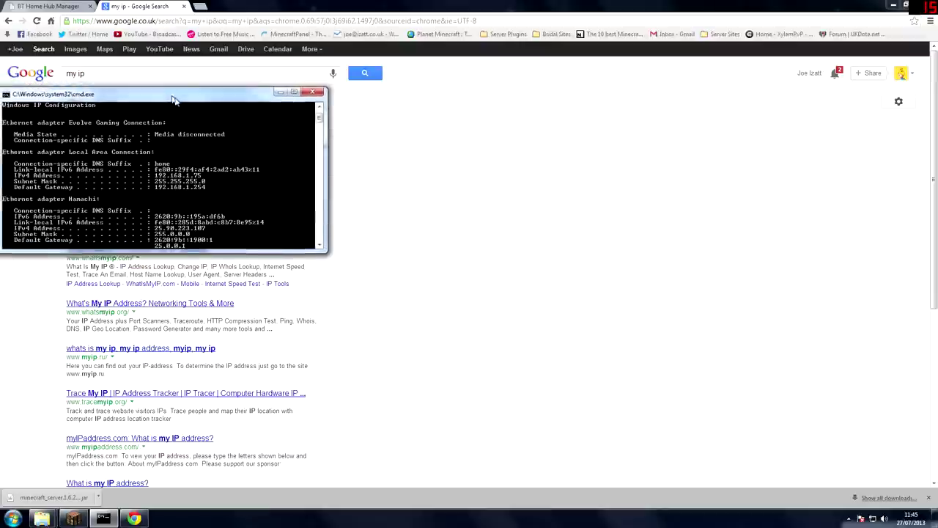
left_click(281, 92)
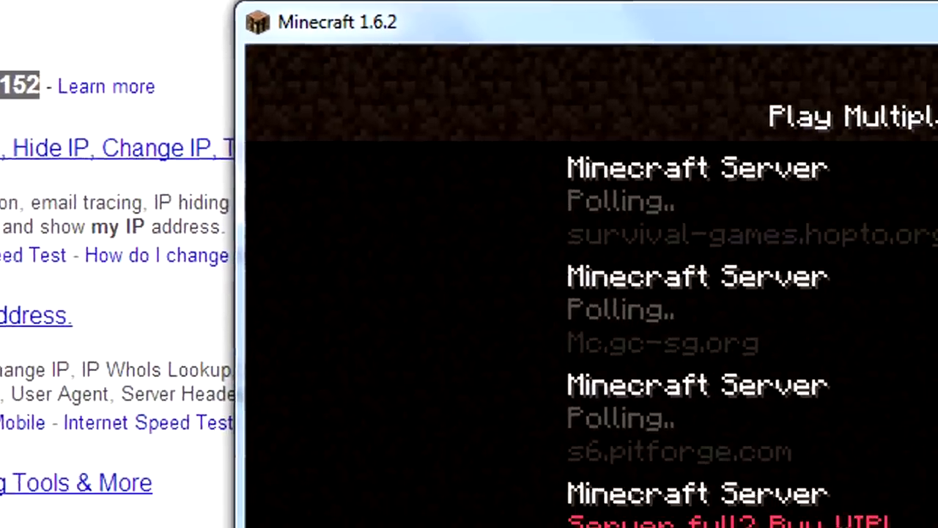
Set the Minecraft Server entry's address to 81.129.5.152, save it, and select the entry
left_click(937, 527)
left_click(794, 395)
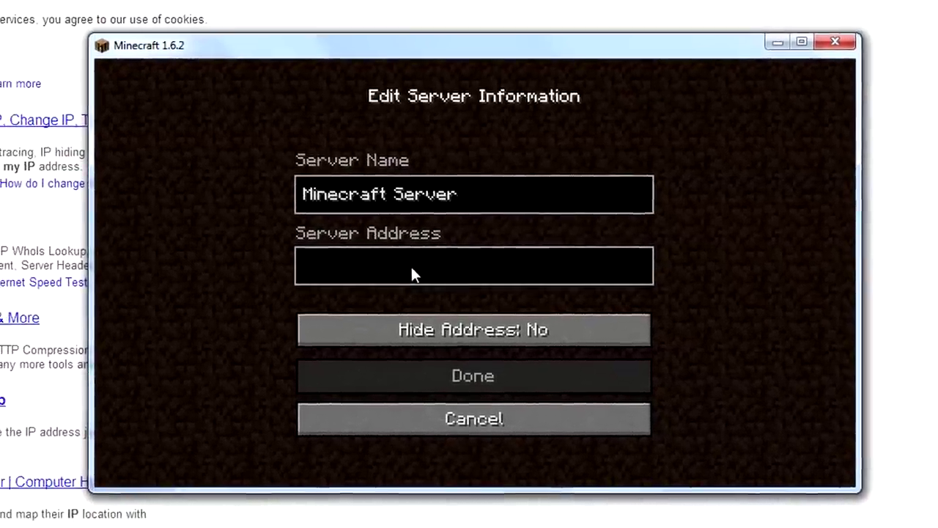
key("ctrl+v")
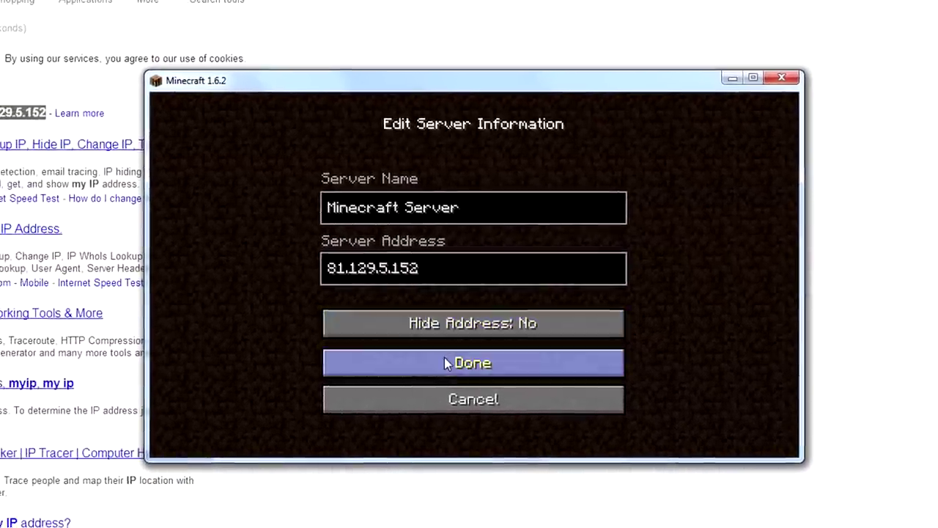
left_click(445, 364)
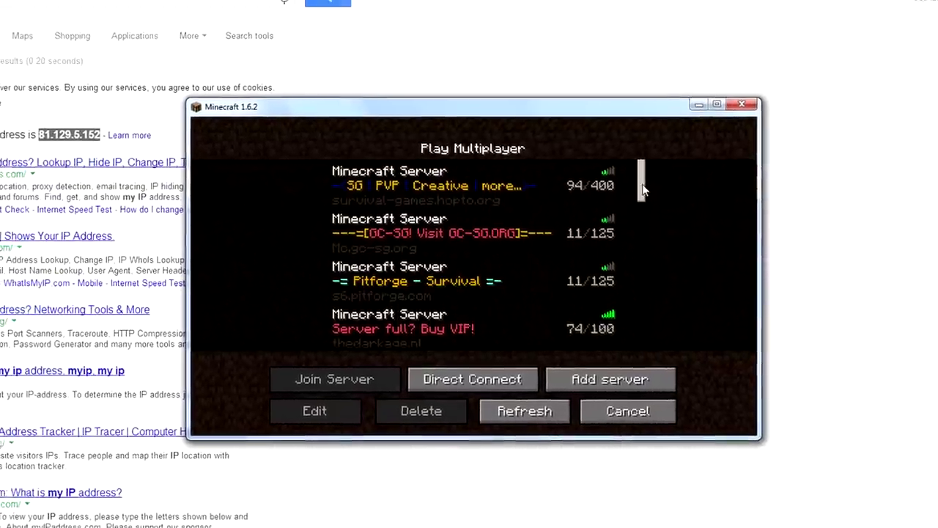
left_click_drag(642, 189, 630, 330)
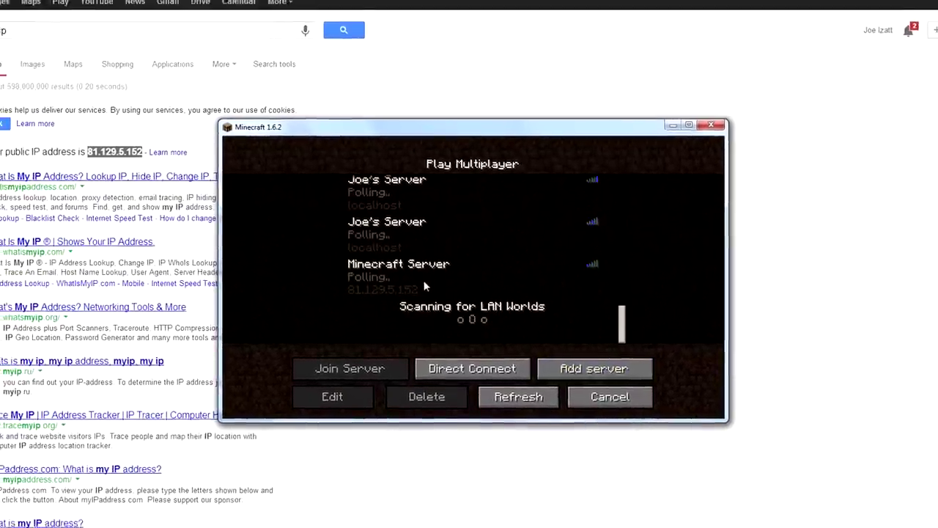
left_click(425, 287)
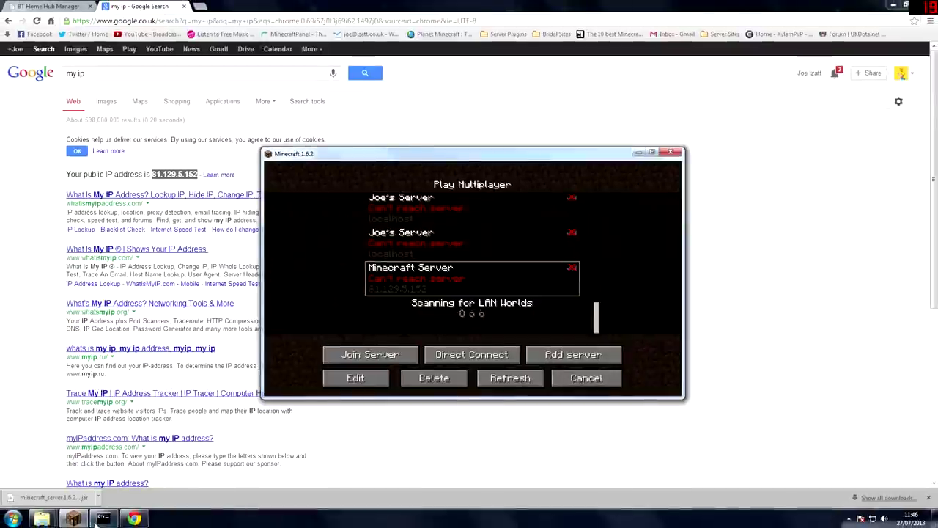
Close the IP configuration command window and start the server
left_click(103, 518)
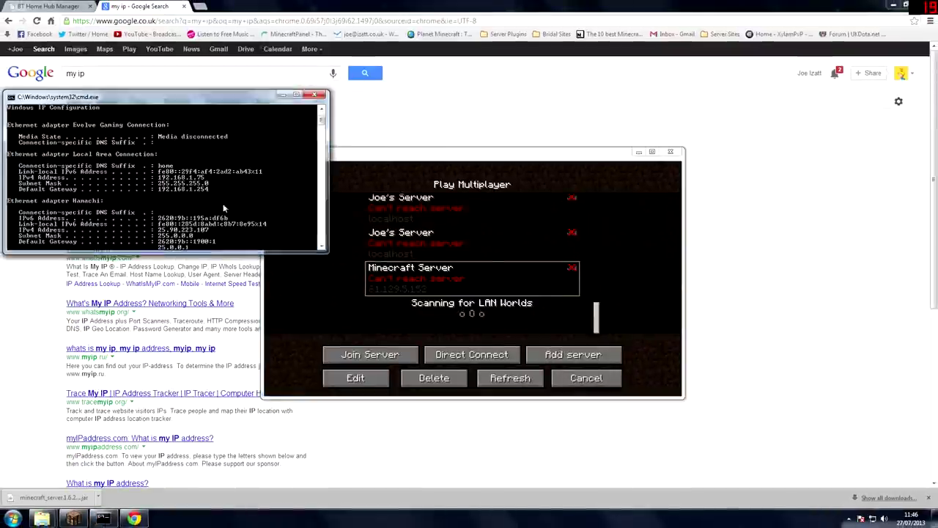
left_click(315, 94)
mouse_move(42, 518)
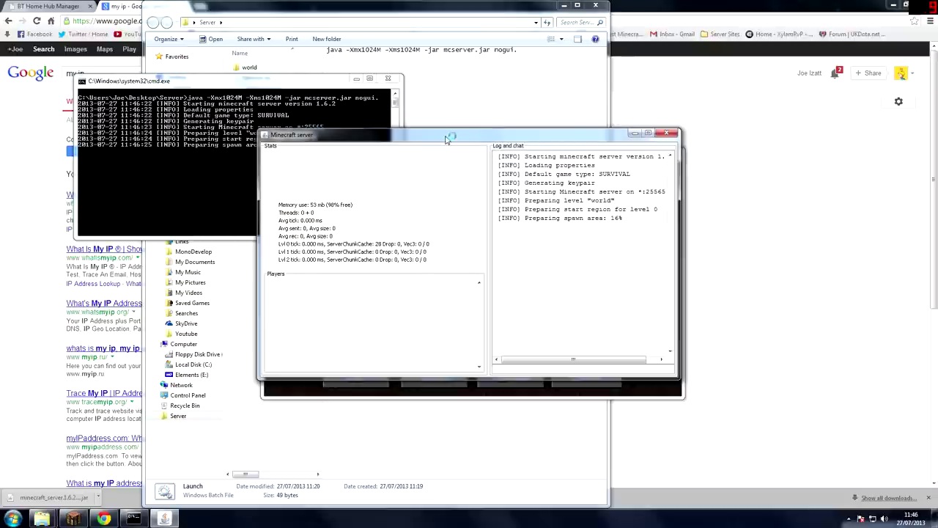
Place the server console and game windows side by side, refresh the list, and select Minecraft Server
left_click_drag(452, 140, 176, 199)
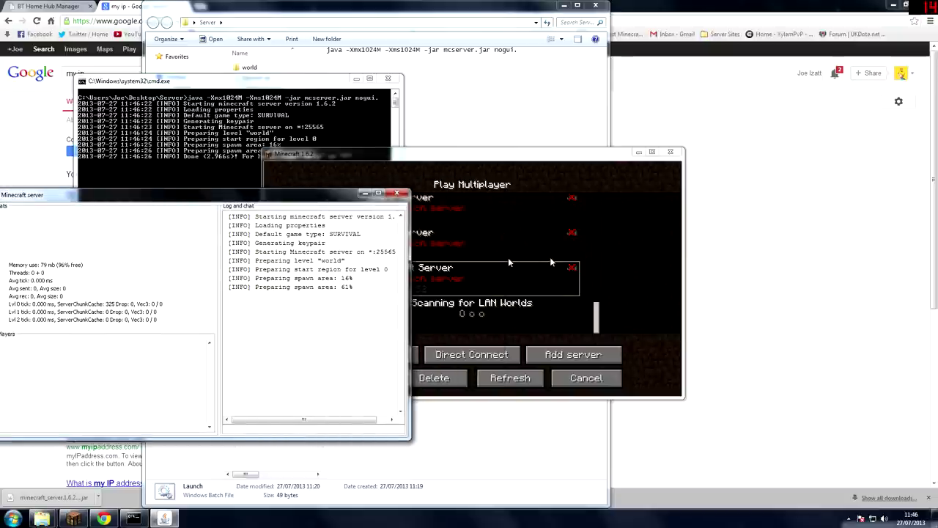
left_click_drag(525, 155, 638, 166)
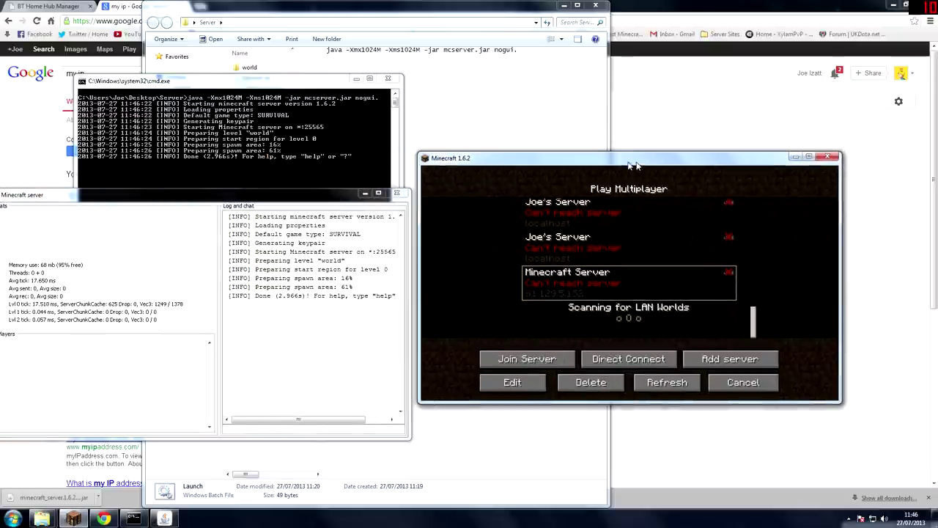
left_click(677, 382)
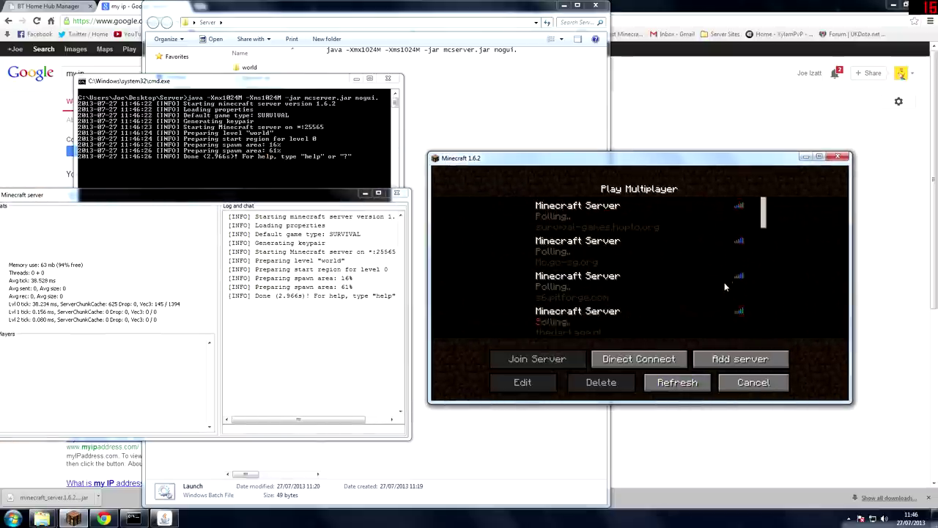
left_click_drag(762, 223, 764, 330)
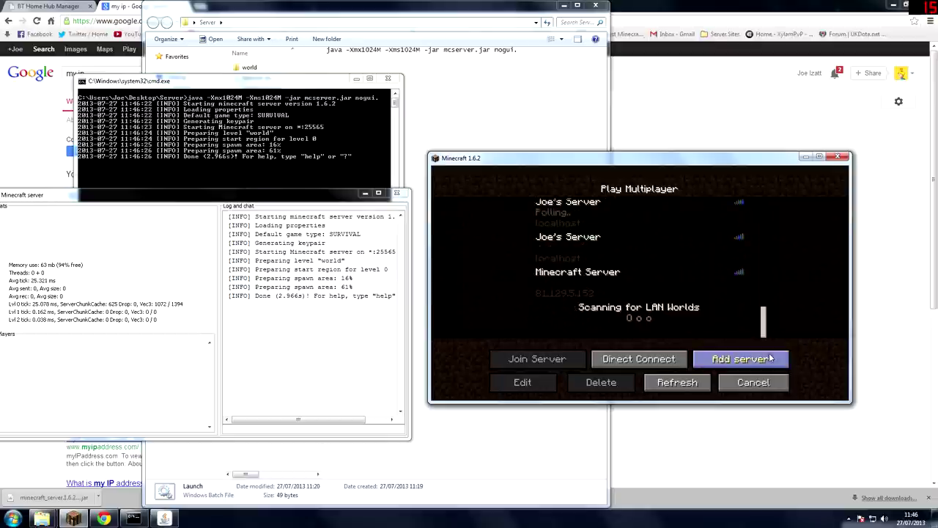
left_click(568, 296)
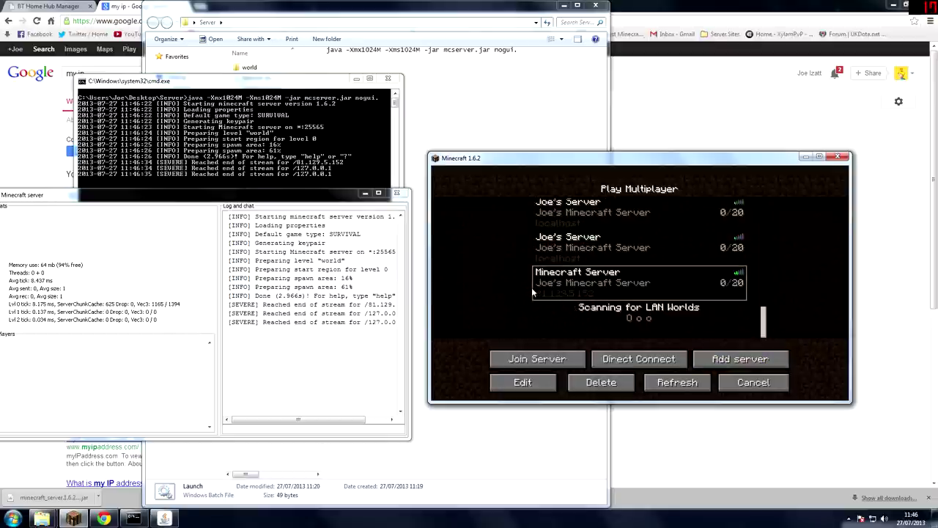
On the BT Home Hub Manager page, un-assign the Minecraft Server forwarding and confirm
left_click(638, 96)
left_click(29, 6)
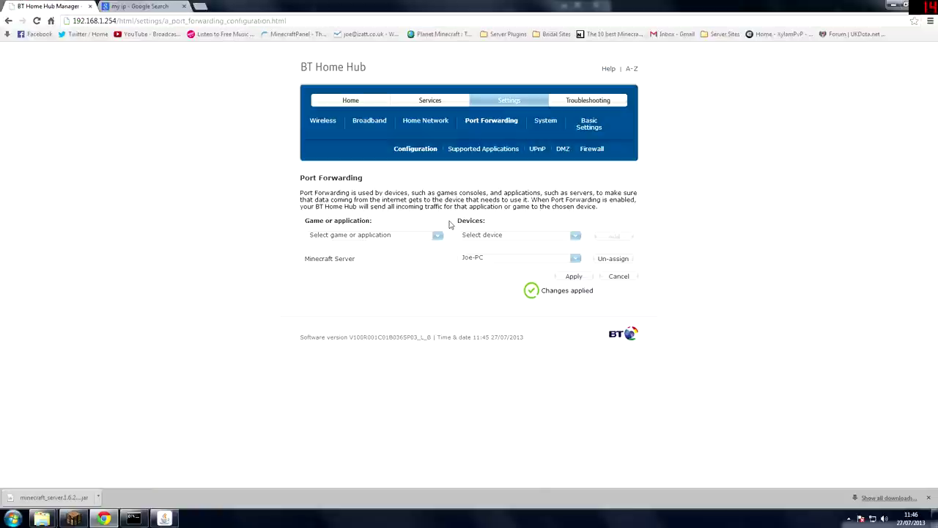
left_click(597, 259)
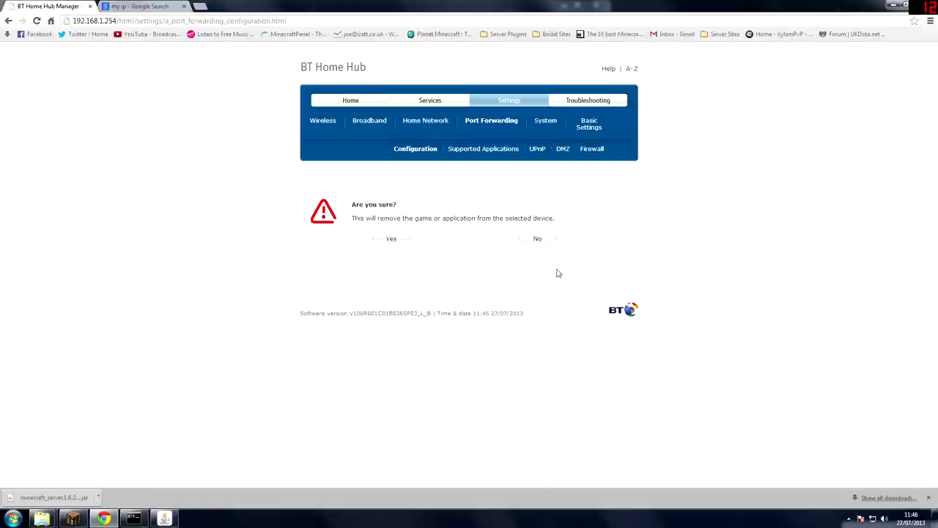
left_click(400, 241)
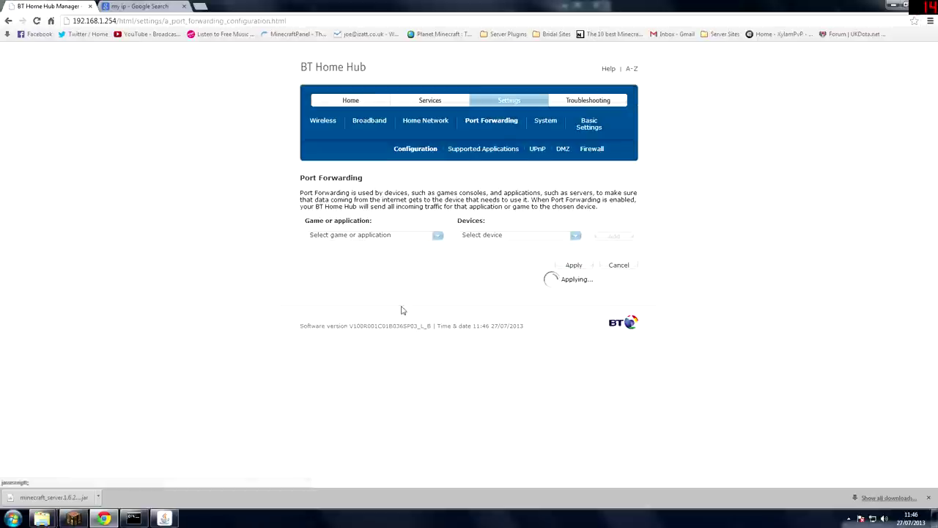
left_click(74, 518)
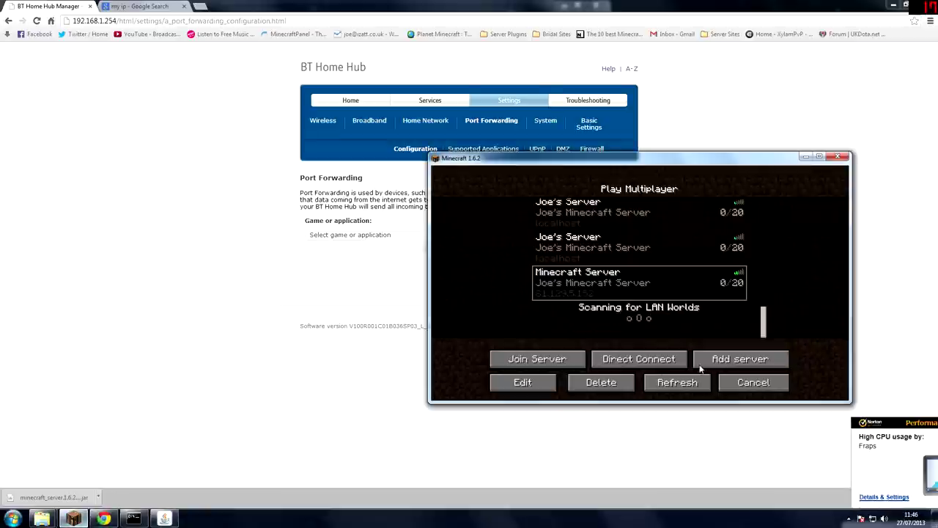
left_click(678, 382)
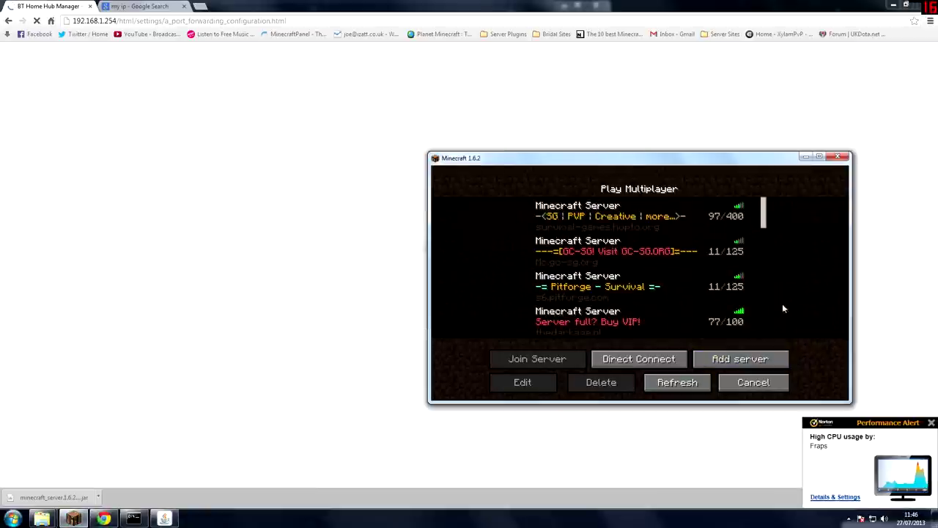
scroll(762, 326, "down", 1)
scroll(762, 332, "down", 1)
scroll(762, 293, "up", 2)
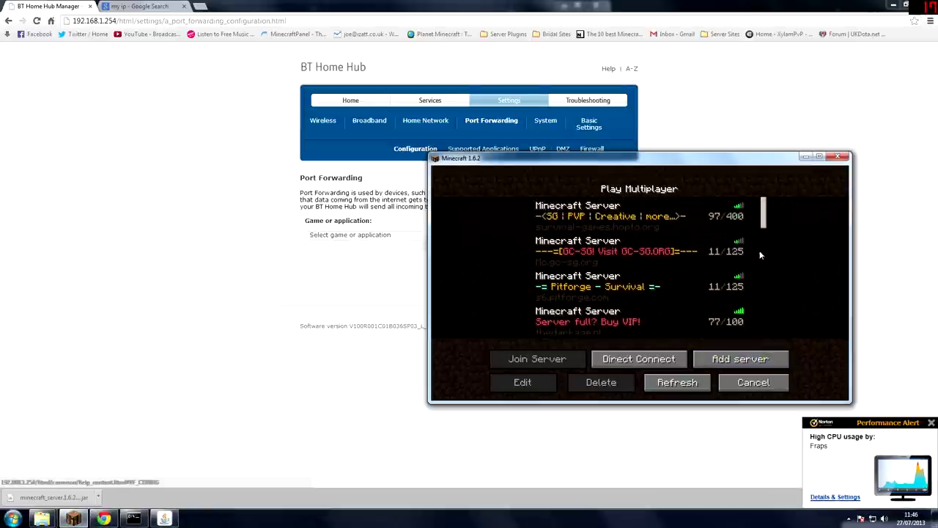
left_click_drag(763, 220, 769, 322)
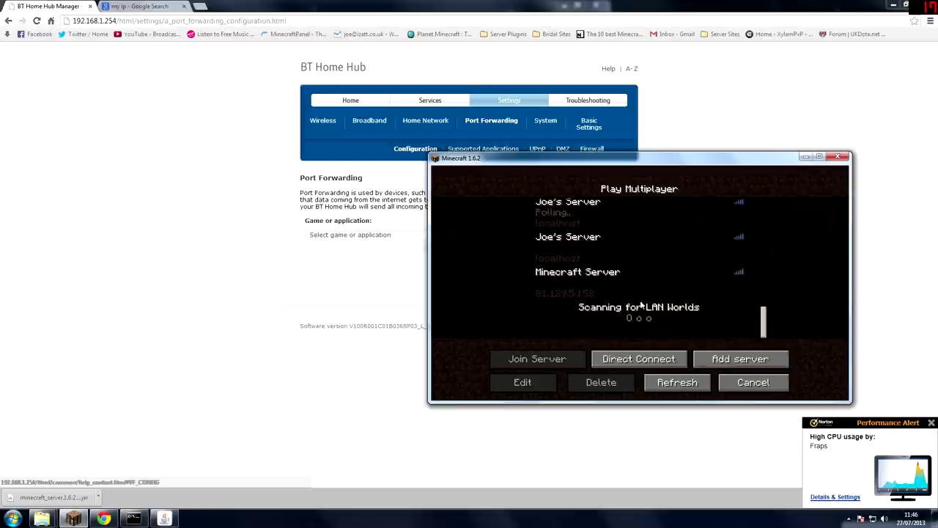
left_click(607, 296)
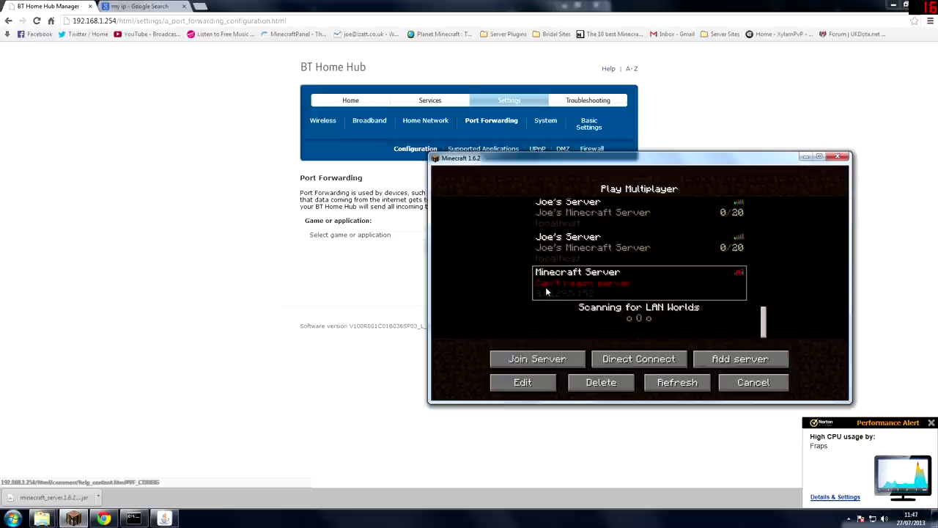
Forward Minecraft Server to the host PC again in BT Home Hub and add the rule
left_click(347, 248)
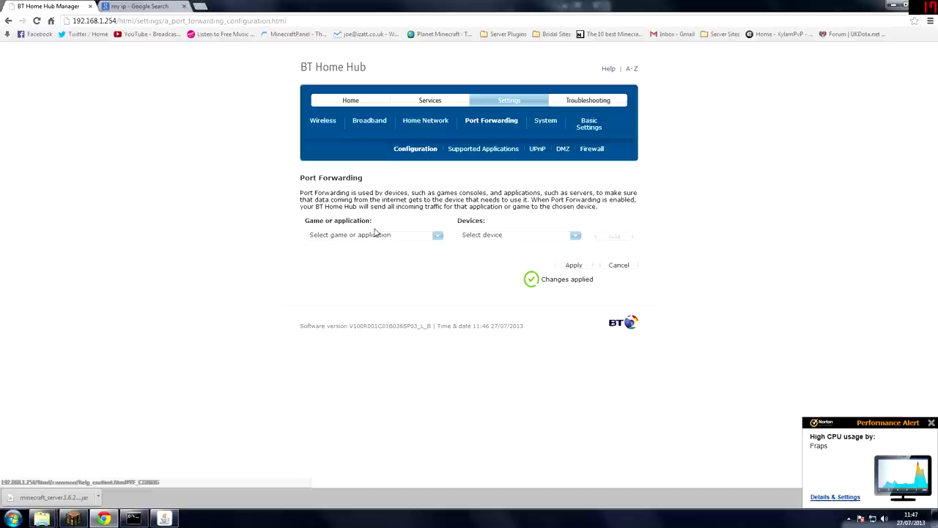
left_click(438, 235)
left_click(438, 315)
left_click(438, 315)
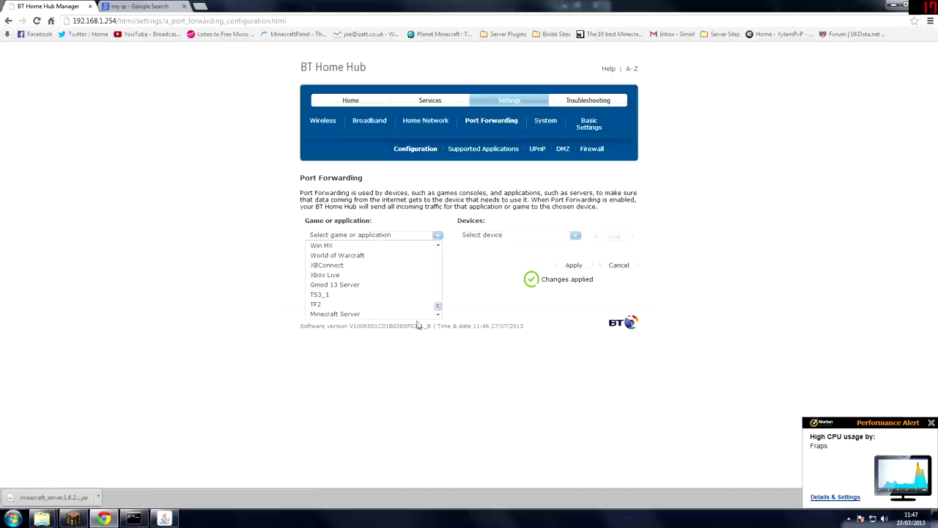
left_click(333, 316)
left_click(522, 236)
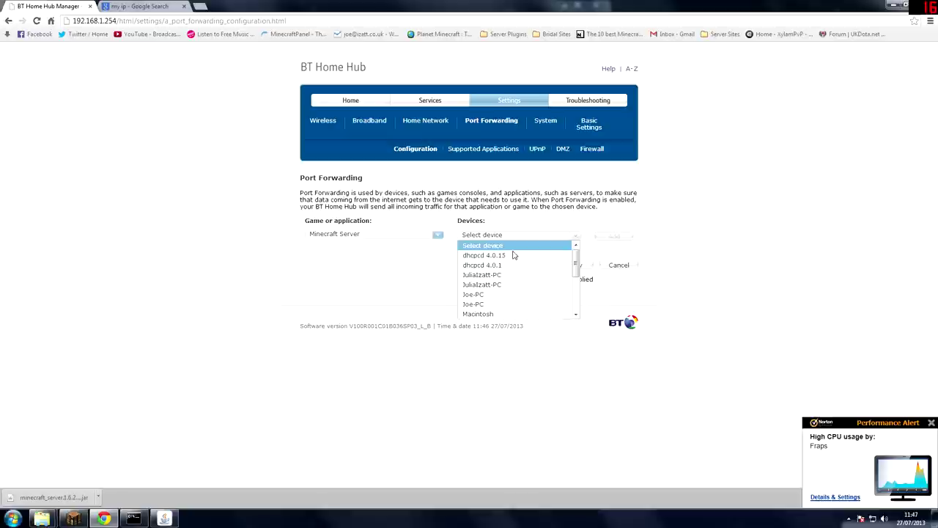
left_click(482, 295)
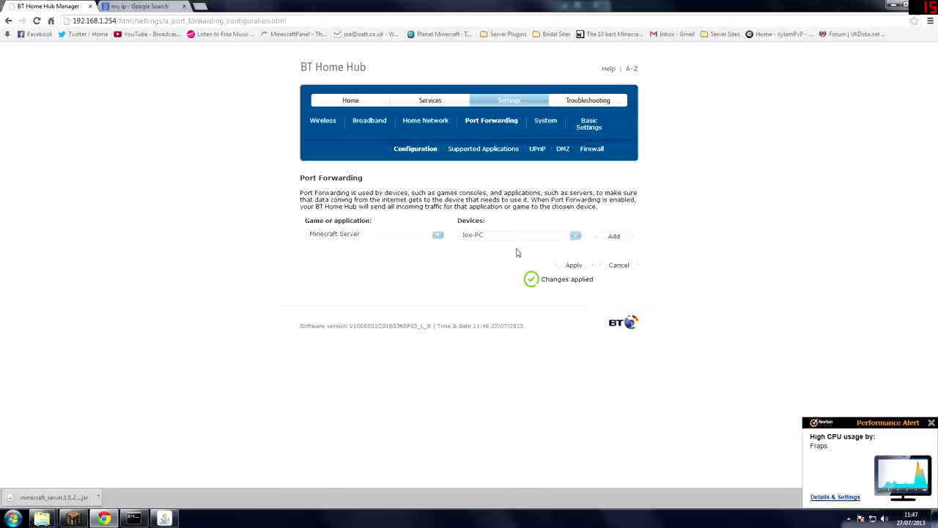
left_click(614, 240)
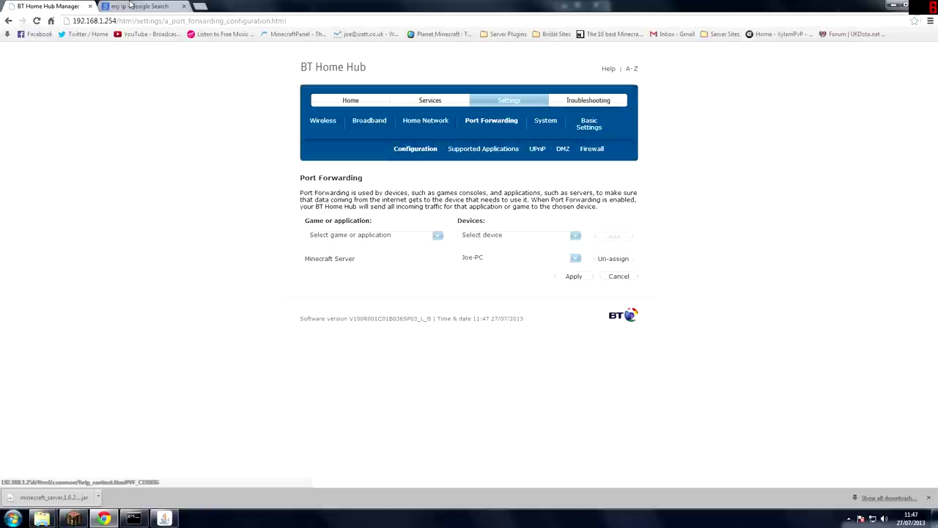
Return to the BT Home Hub Manager tab, then bring Minecraft back to the front
left_click(135, 8)
left_click(62, 6)
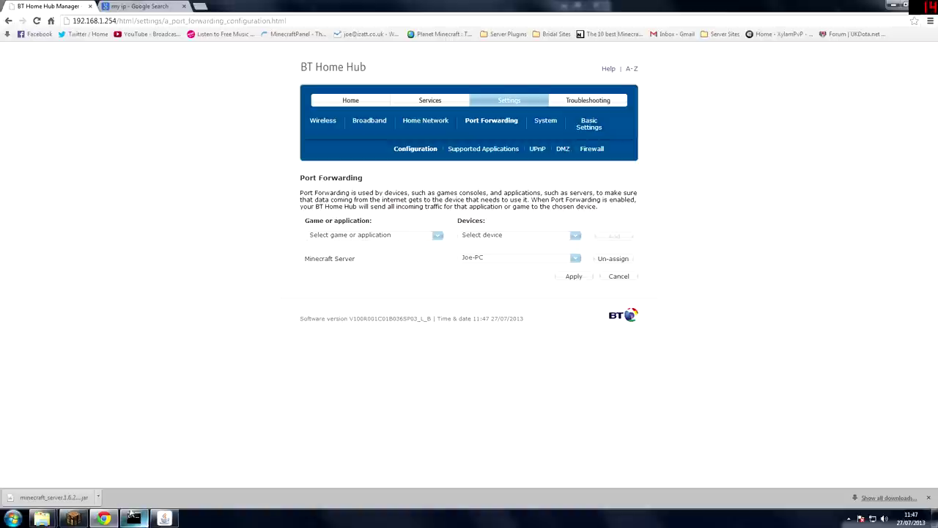
left_click(73, 518)
Refresh the server list, select Minecraft Server showing 0/20 players, and join it
left_click(677, 382)
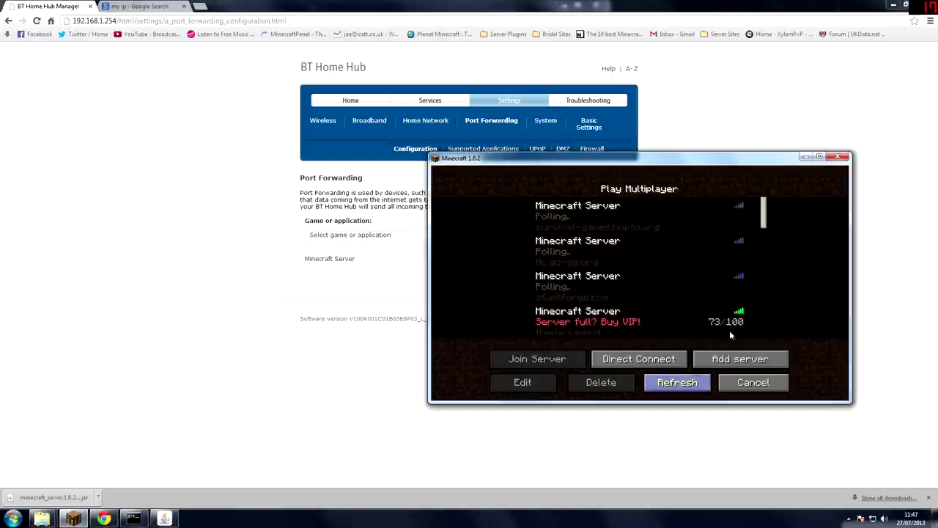
left_click_drag(764, 234, 774, 333)
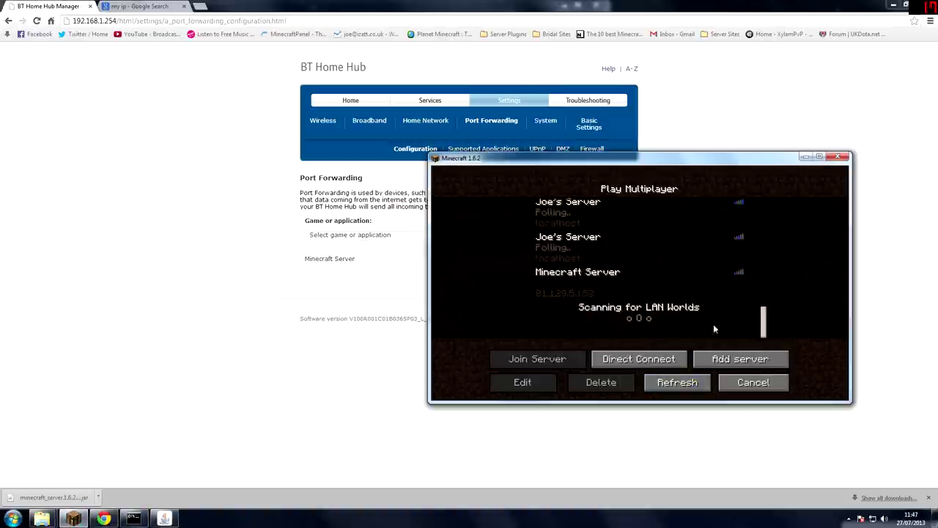
left_click(613, 286)
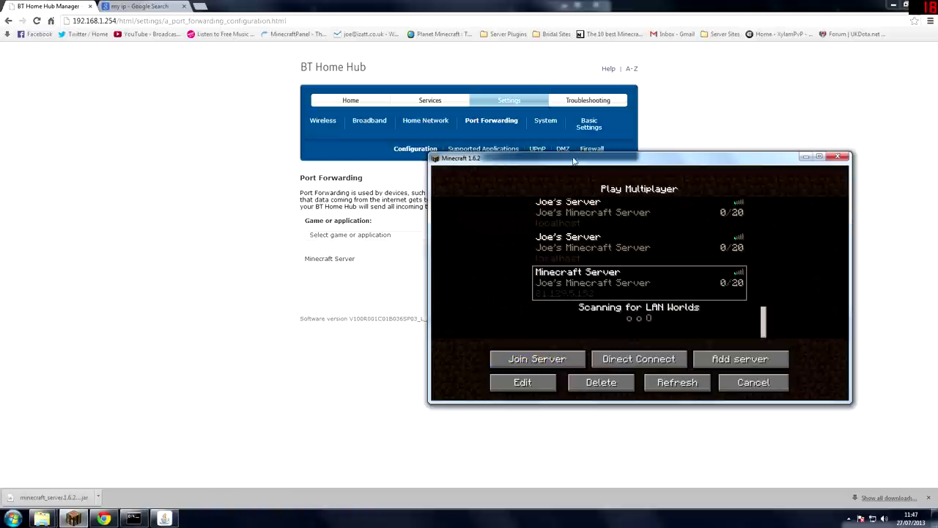
left_click_drag(574, 172, 546, 111)
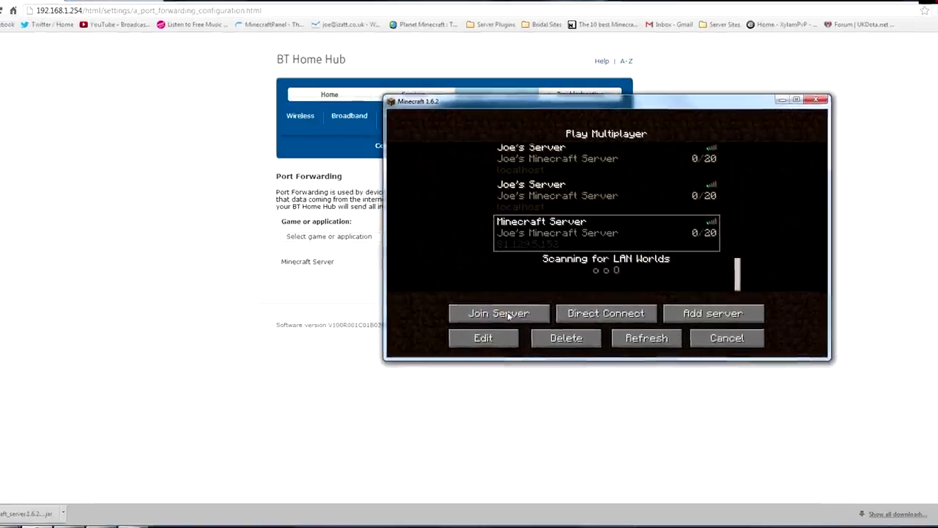
left_click(511, 307)
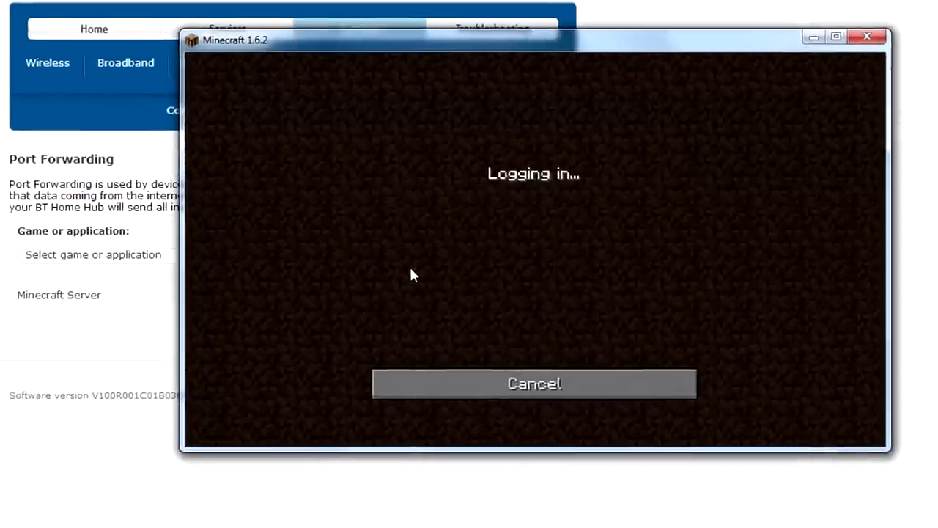